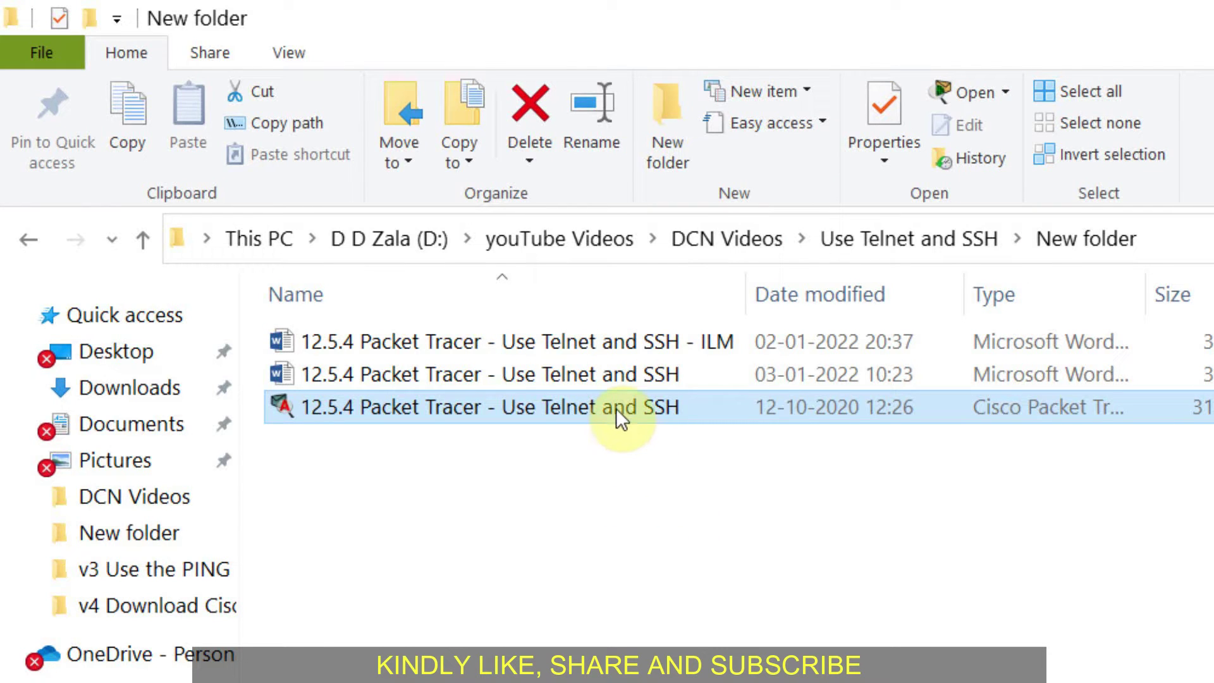
# Open the 12.5.4 Packet Tracer - Use Telnet and SSH activity file from the New folder.
pyautogui.press('F2')
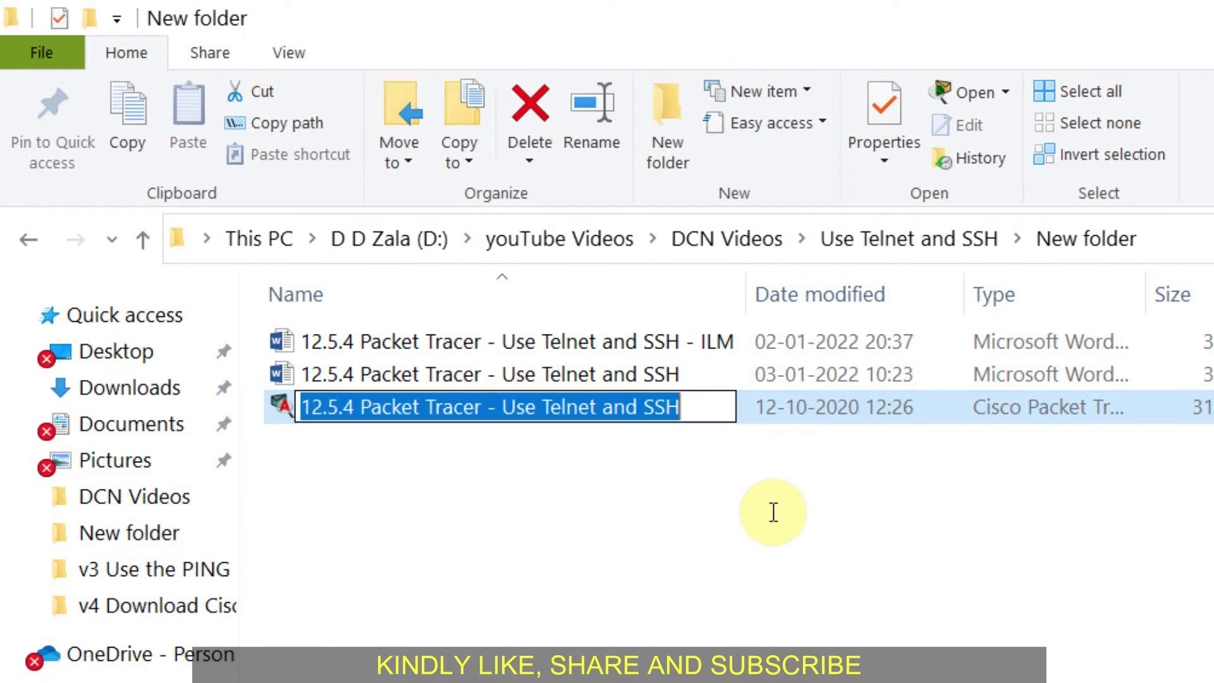
pyautogui.click(768, 406)
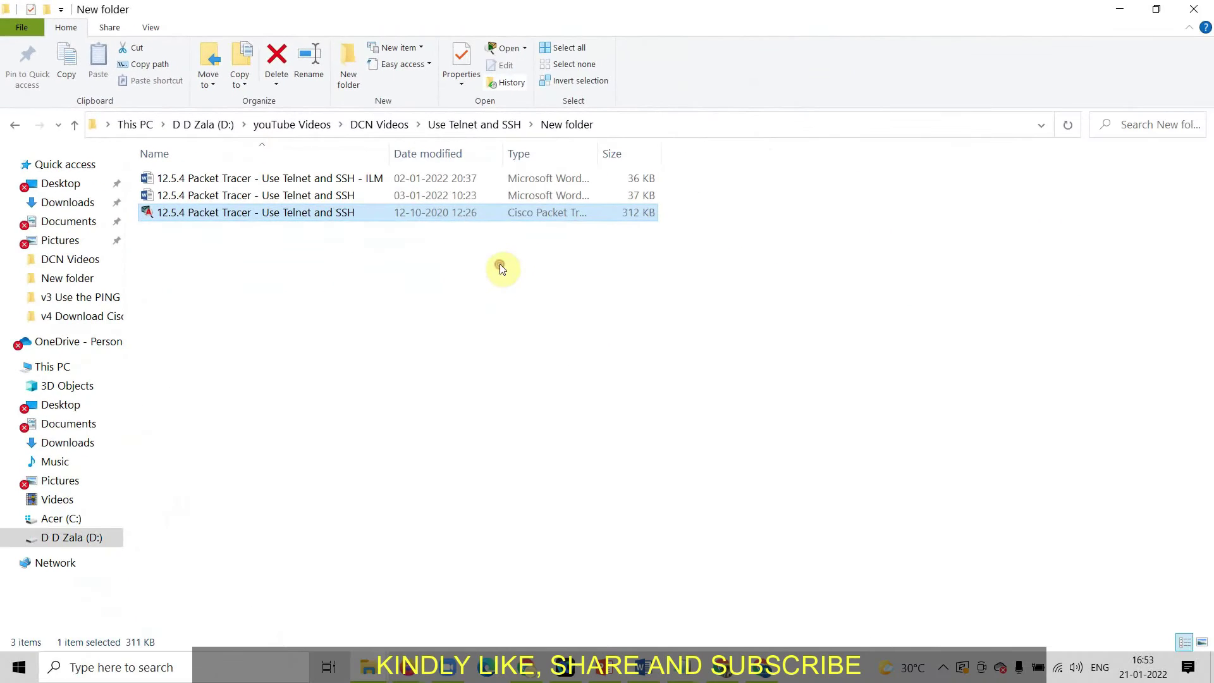
pyautogui.press('Return')
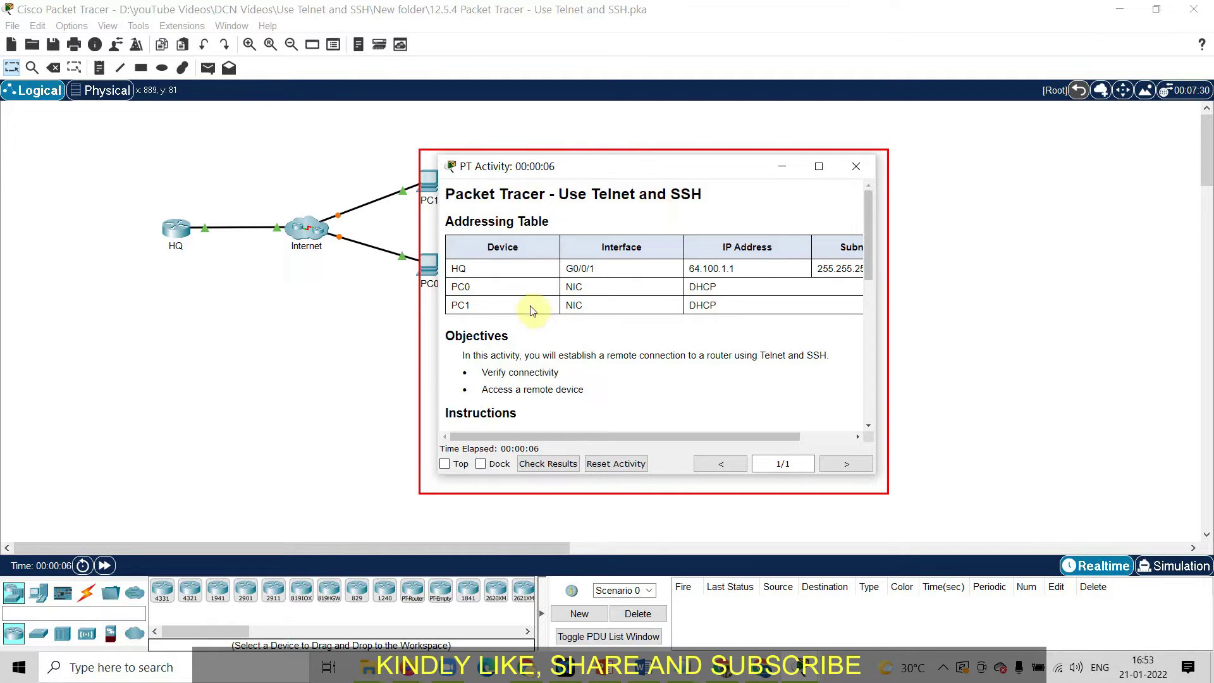
# Snap the activity instructions to the right half and the topology to the left.
pyautogui.scroll(-3, 659, 408)
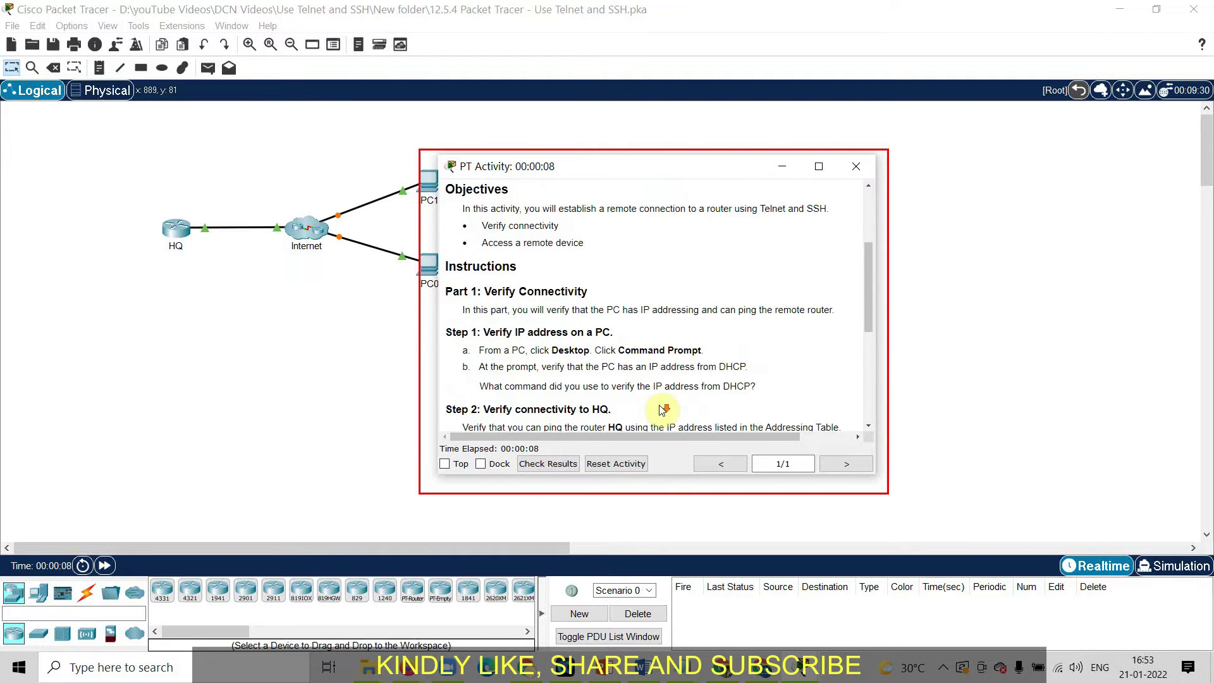
pyautogui.scroll(-7, 662, 410)
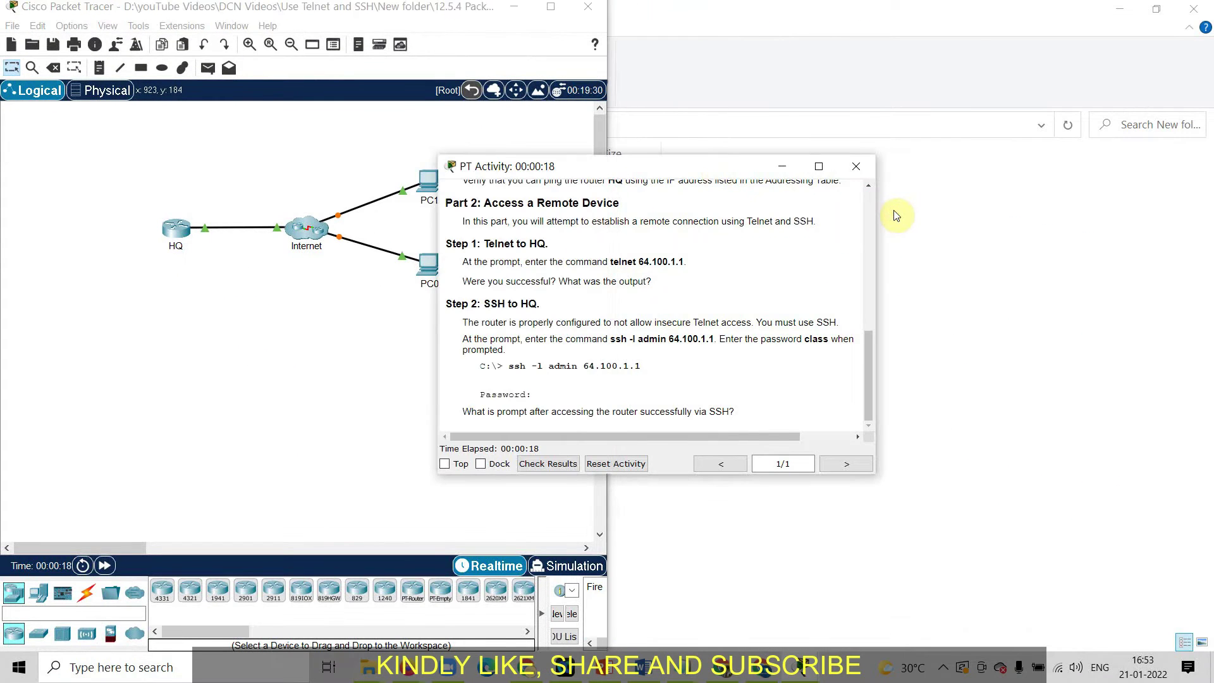
pyautogui.press('super+Right')
pyautogui.click(176, 92)
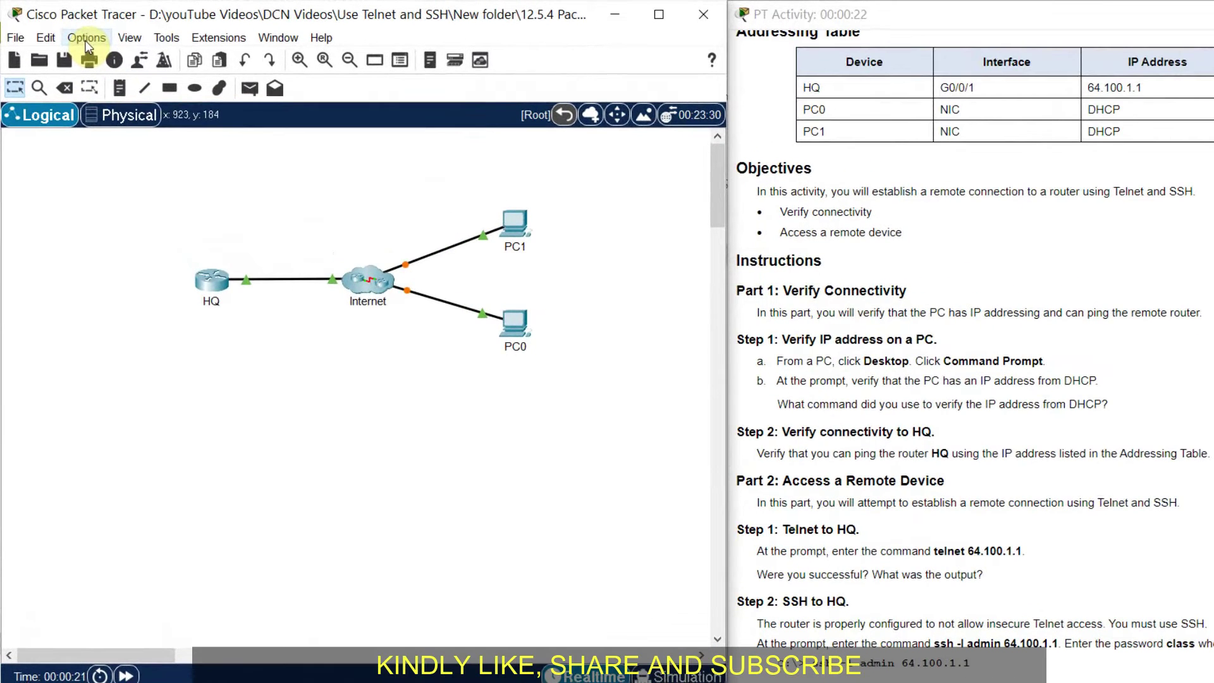
# Fill in the User Profile with the user's name, e-mail address and 'DATE TIME' additional info, and save it.
pyautogui.click(86, 40)
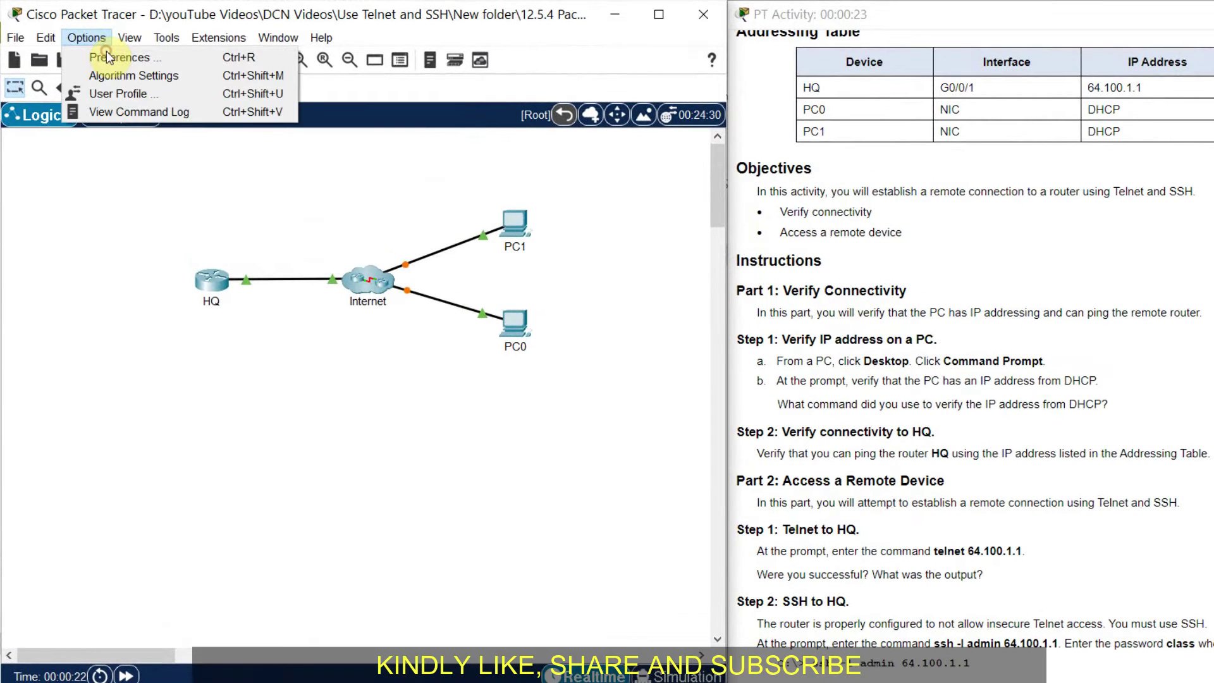
pyautogui.click(153, 115)
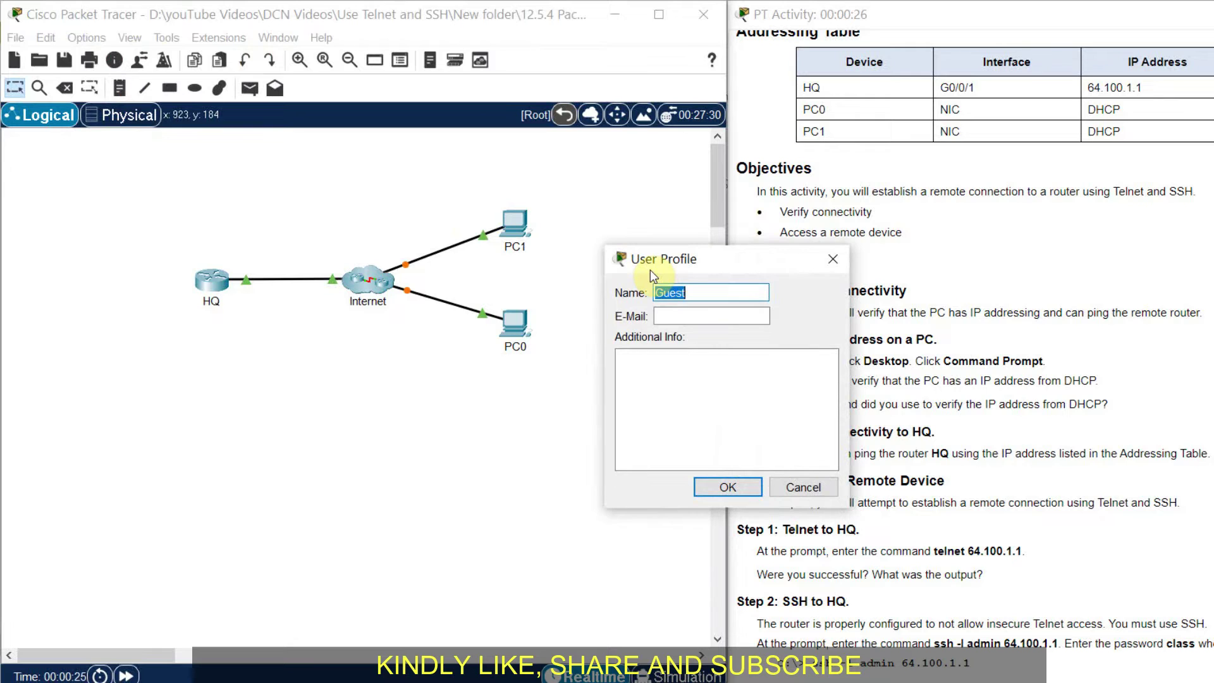
pyautogui.write('d d zala')
pyautogui.press('Tab')
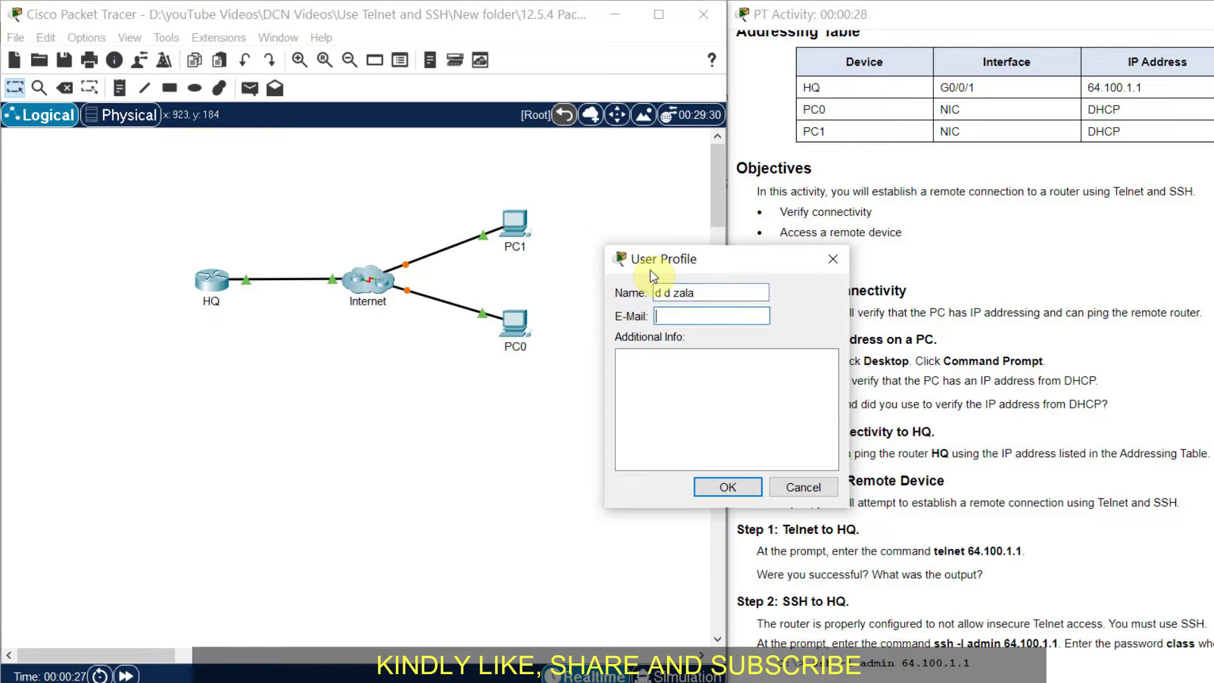
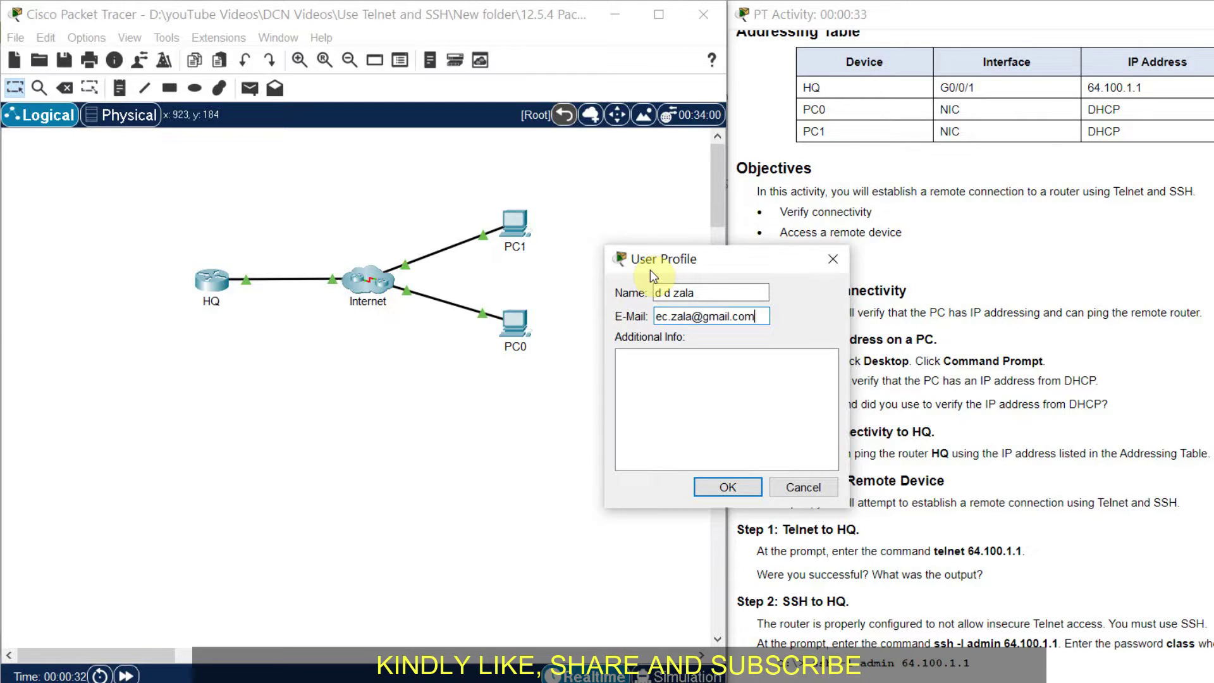
pyautogui.press('Tab')
pyautogui.write('DATE ')
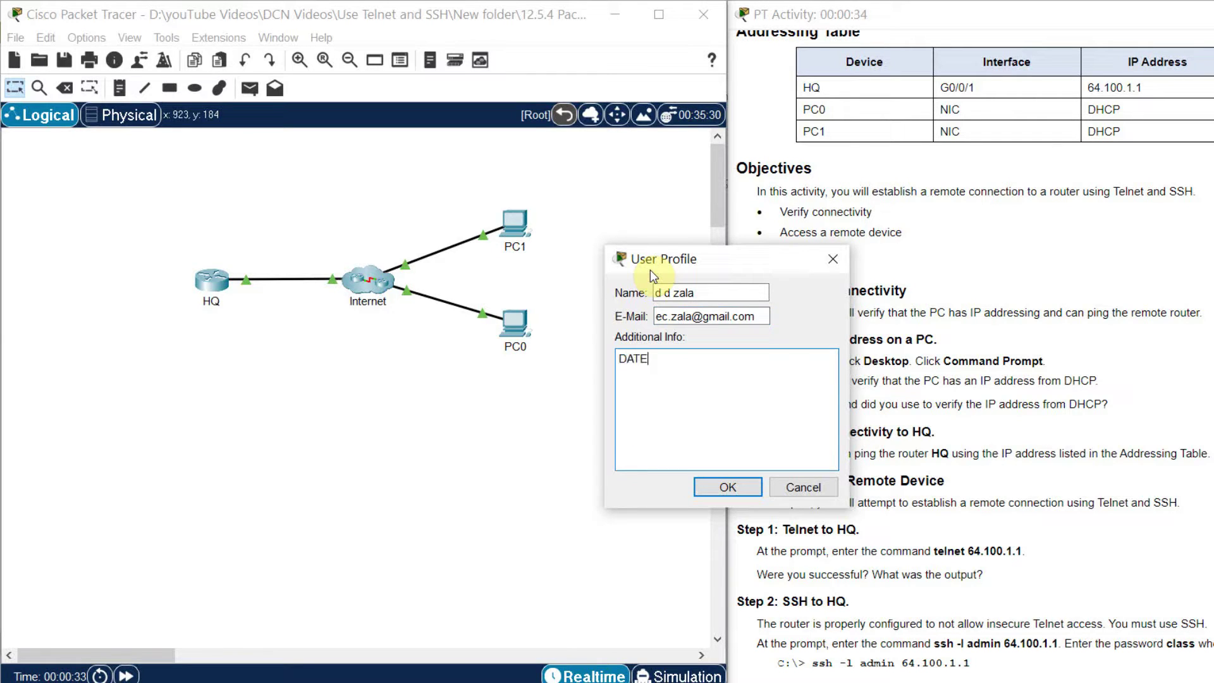
pyautogui.write('TIME')
pyautogui.click(733, 487)
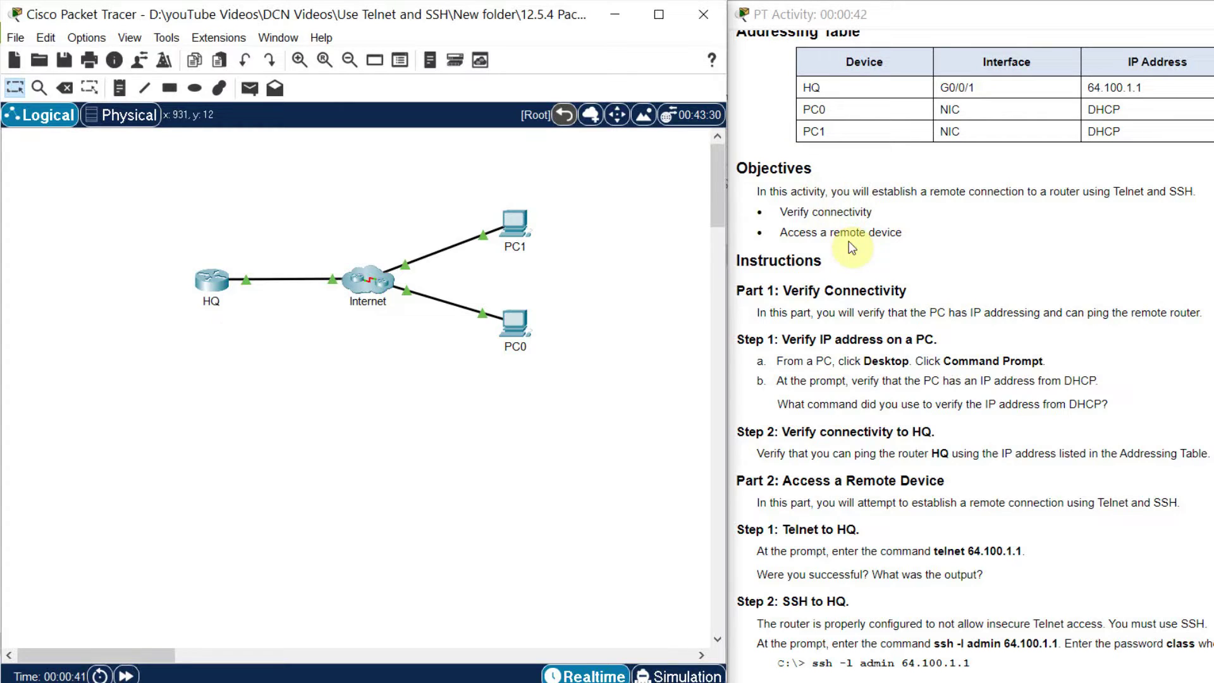
# Bring the activity instructions forward and select the Step 1 sentence about DHCP addressing.
pyautogui.click(1085, 344)
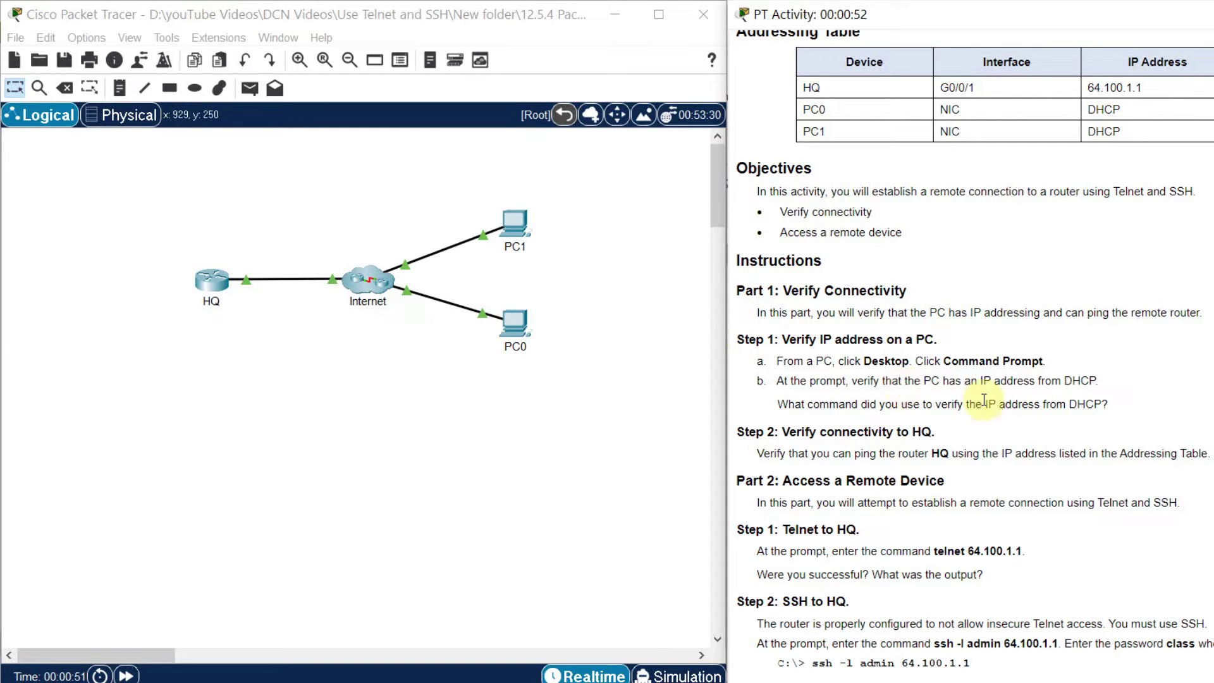
pyautogui.moveTo(1098, 380); pyautogui.dragTo(894, 380)
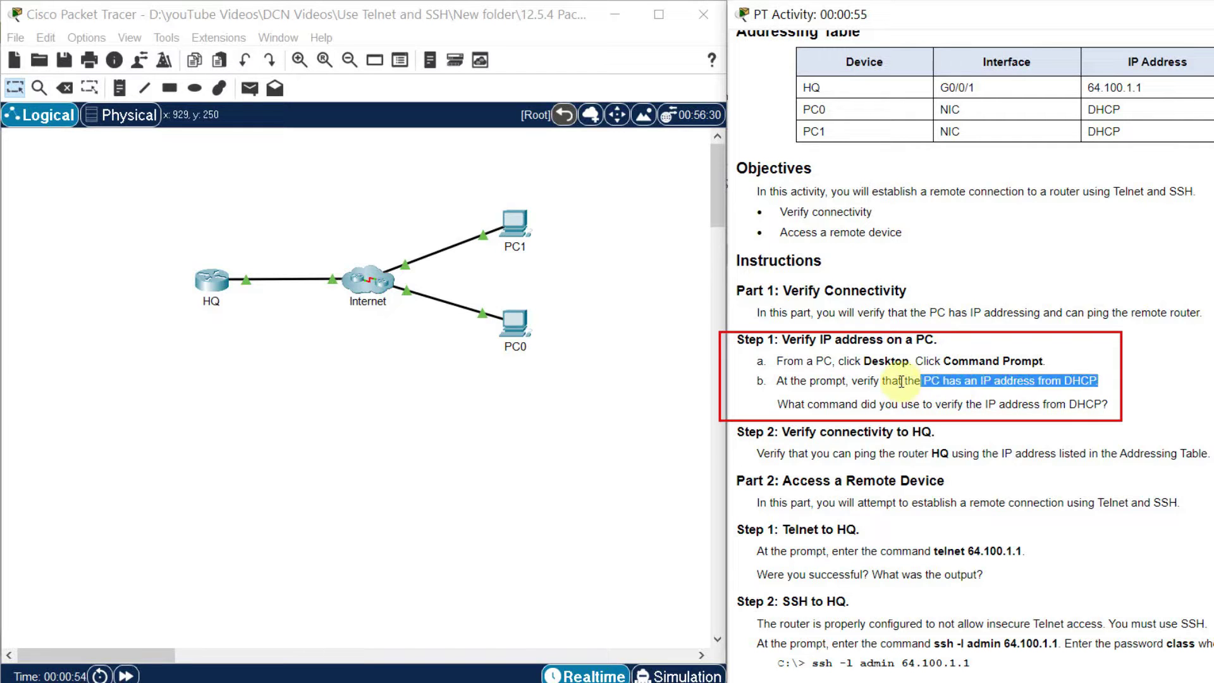
pyautogui.moveTo(1098, 380)
pyautogui.mouseDown()
pyautogui.moveTo(768, 383)
pyautogui.moveTo(872, 405)
pyautogui.moveTo(1117, 405)
pyautogui.mouseUp()
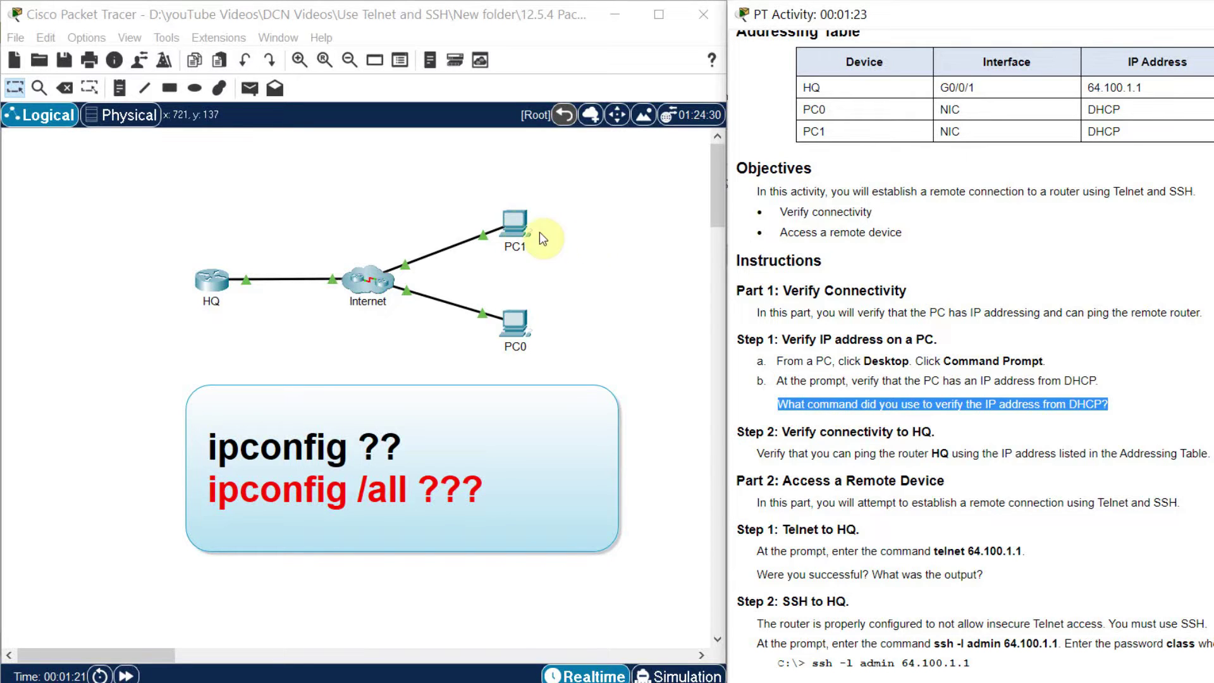
# On PC1's maximized command prompt, run ipconfig and highlight its IPv4 address, mask and gateway.
pyautogui.click(515, 221)
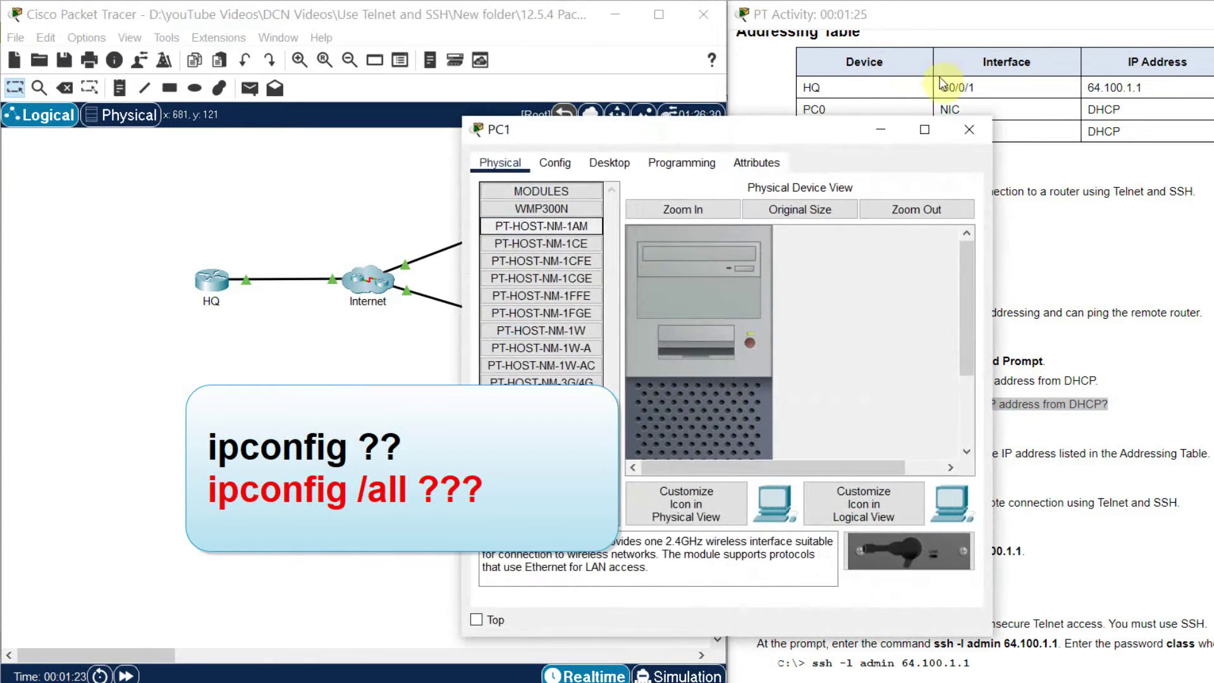
pyautogui.click(922, 131)
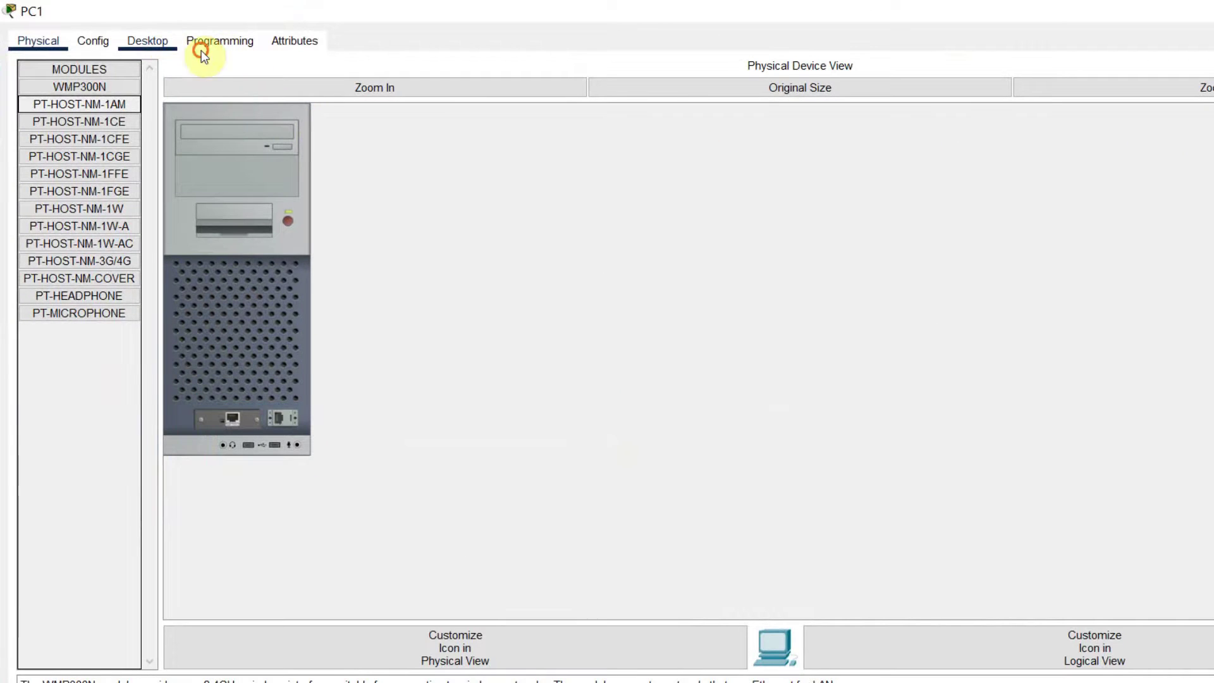
pyautogui.click(147, 41)
pyautogui.click(1011, 102)
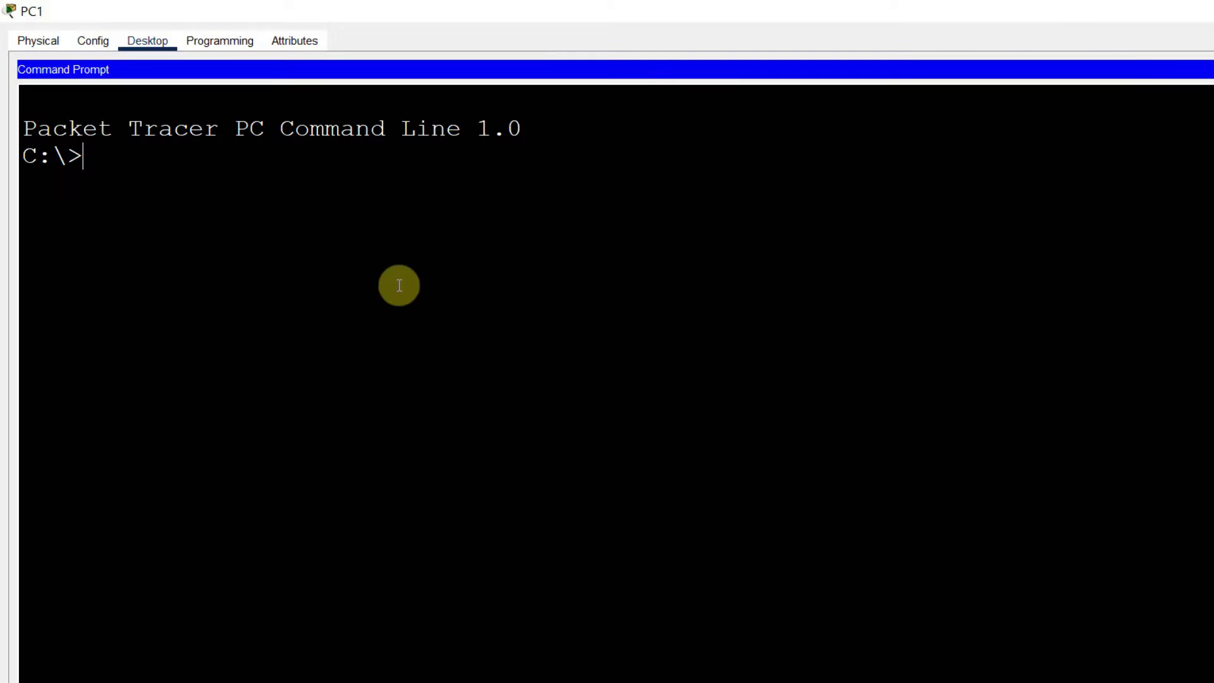
pyautogui.write('inconfig')
pyautogui.press('Return')
pyautogui.write('ipconfig')
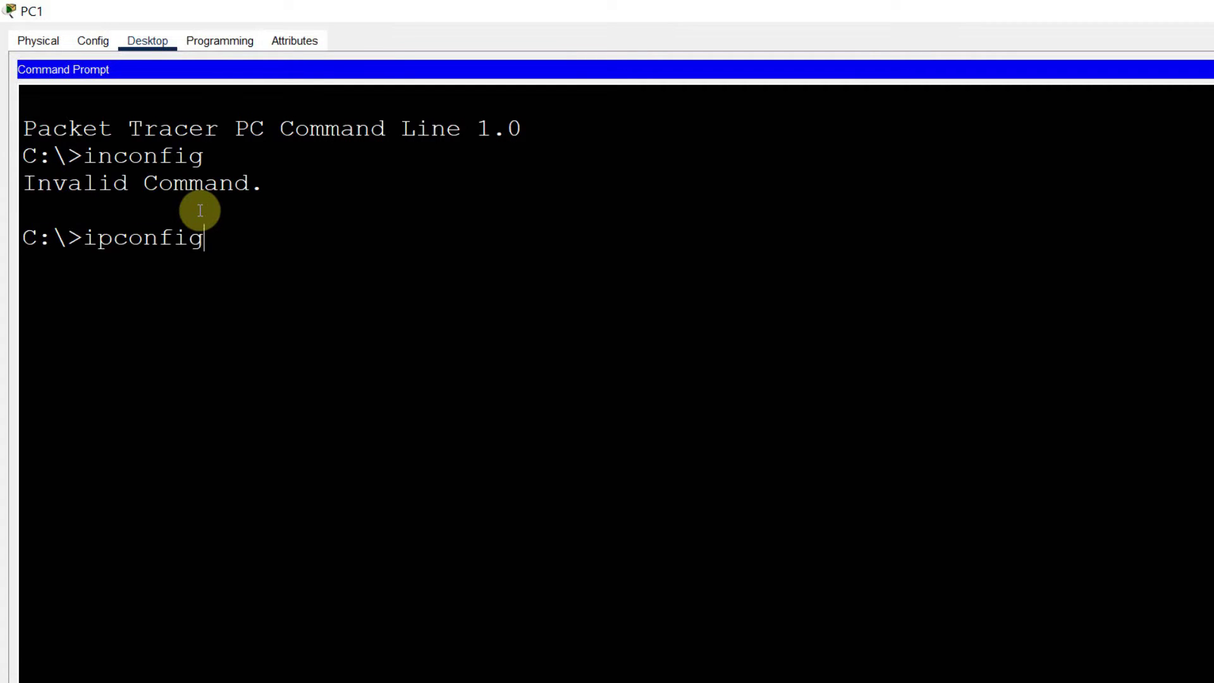
pyautogui.press('Return')
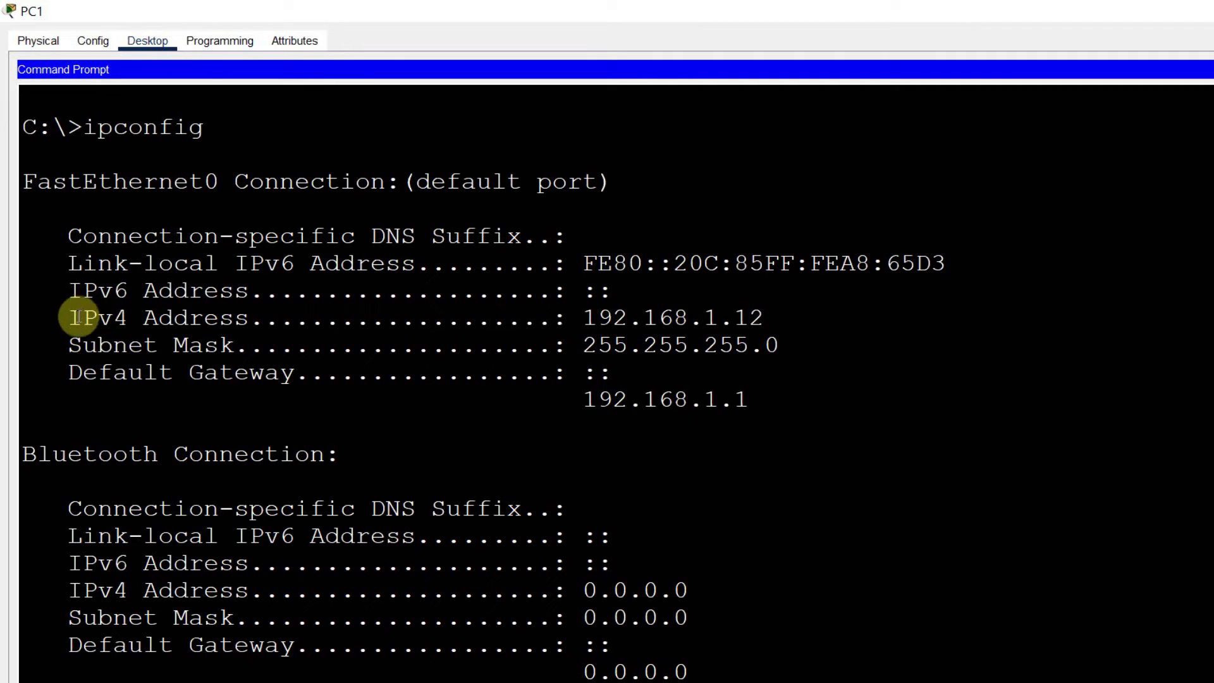
pyautogui.moveTo(67, 317); pyautogui.dragTo(798, 406)
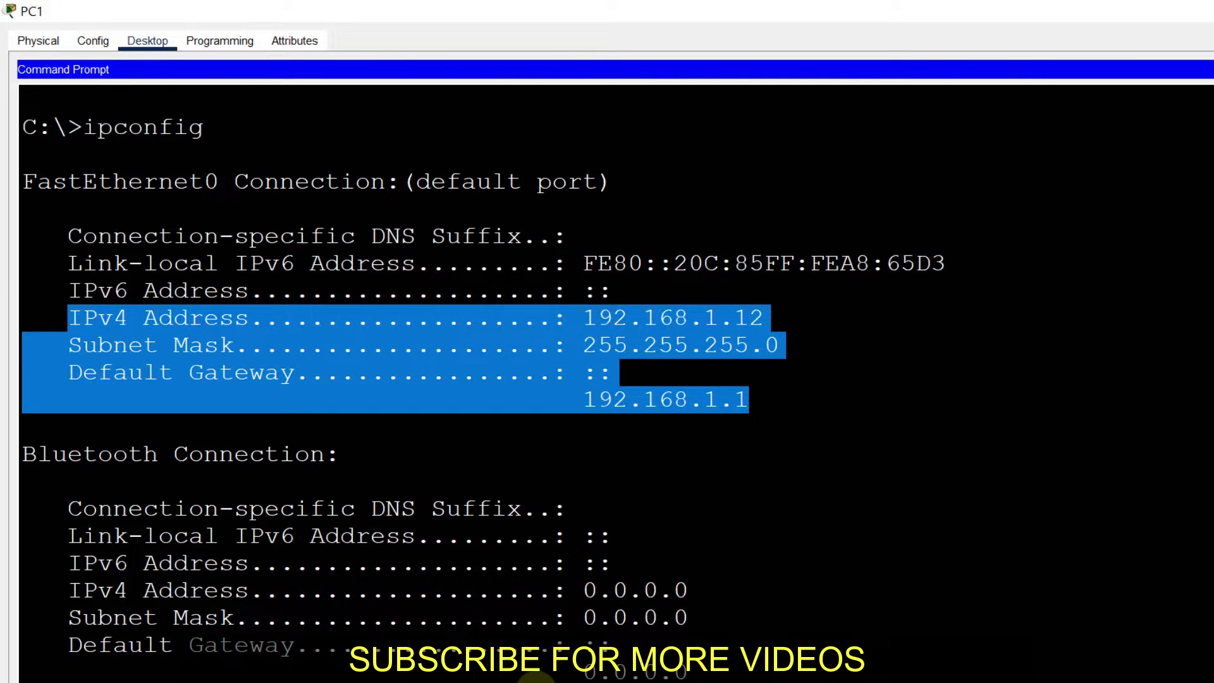
pyautogui.click(489, 678)
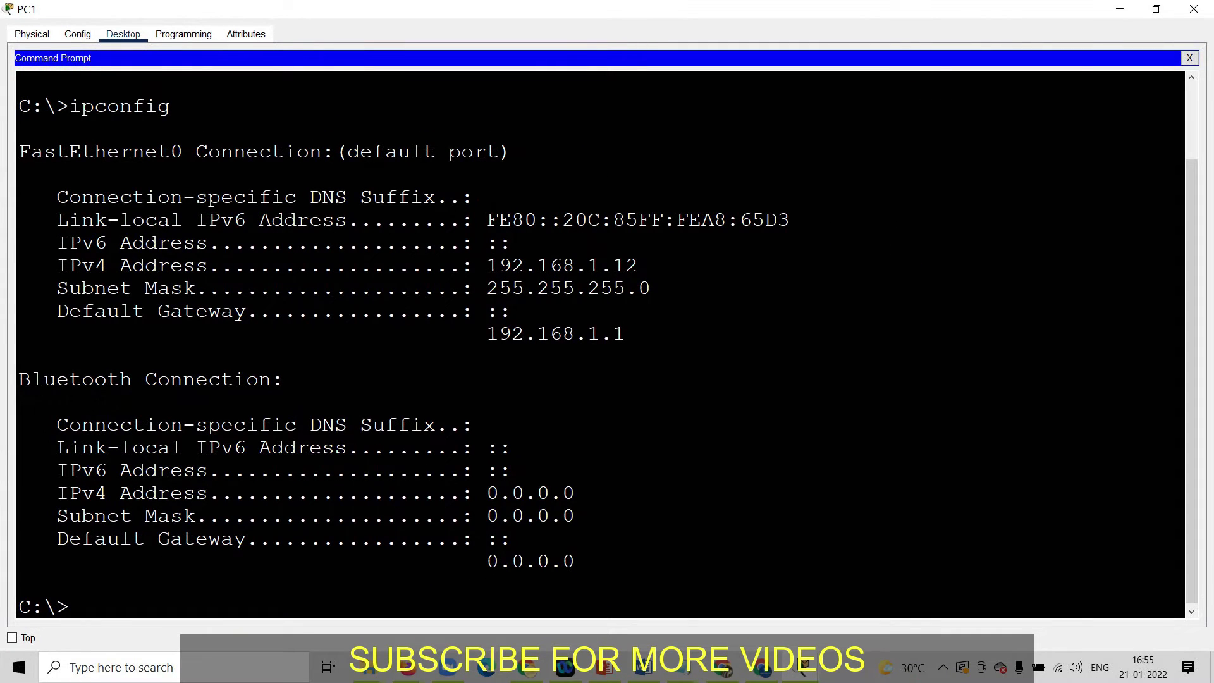
# Run ipconfig /all on PC1, confirming 192.168.1.12/24 assigned by DHCP server 192.168.1.1.
pyautogui.write('i')
pyautogui.write('pcofing /all')
pyautogui.press('Return')
pyautogui.write('ipconfig /all')
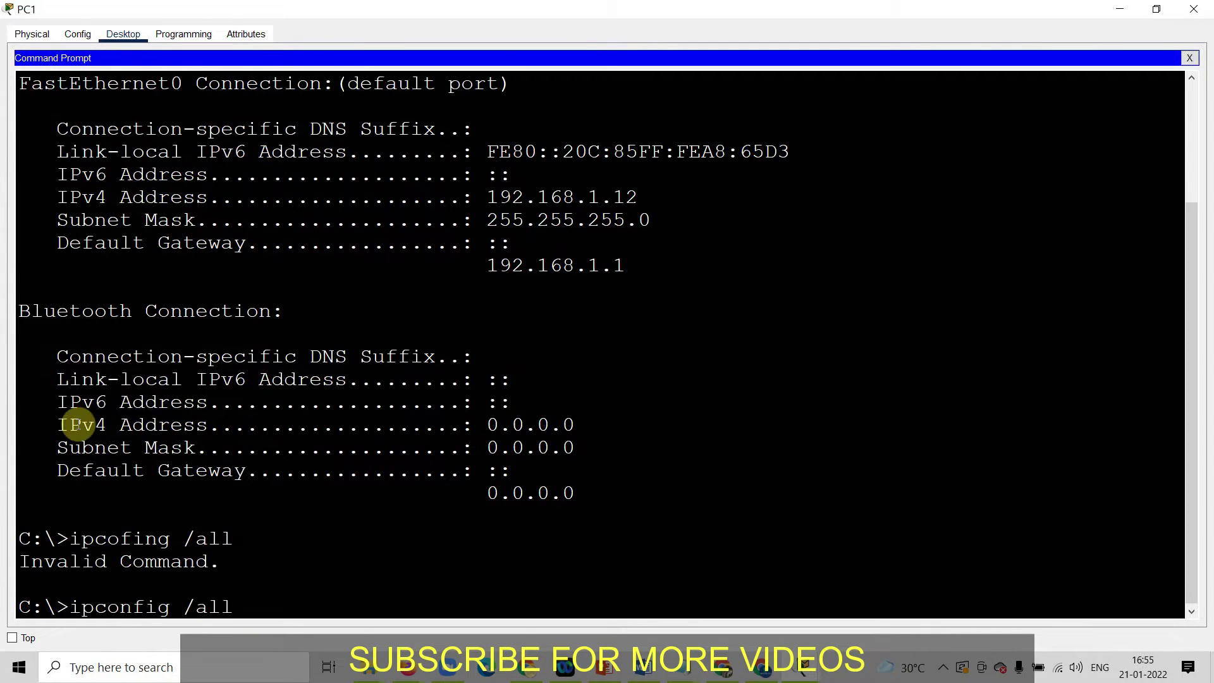
pyautogui.press('Return')
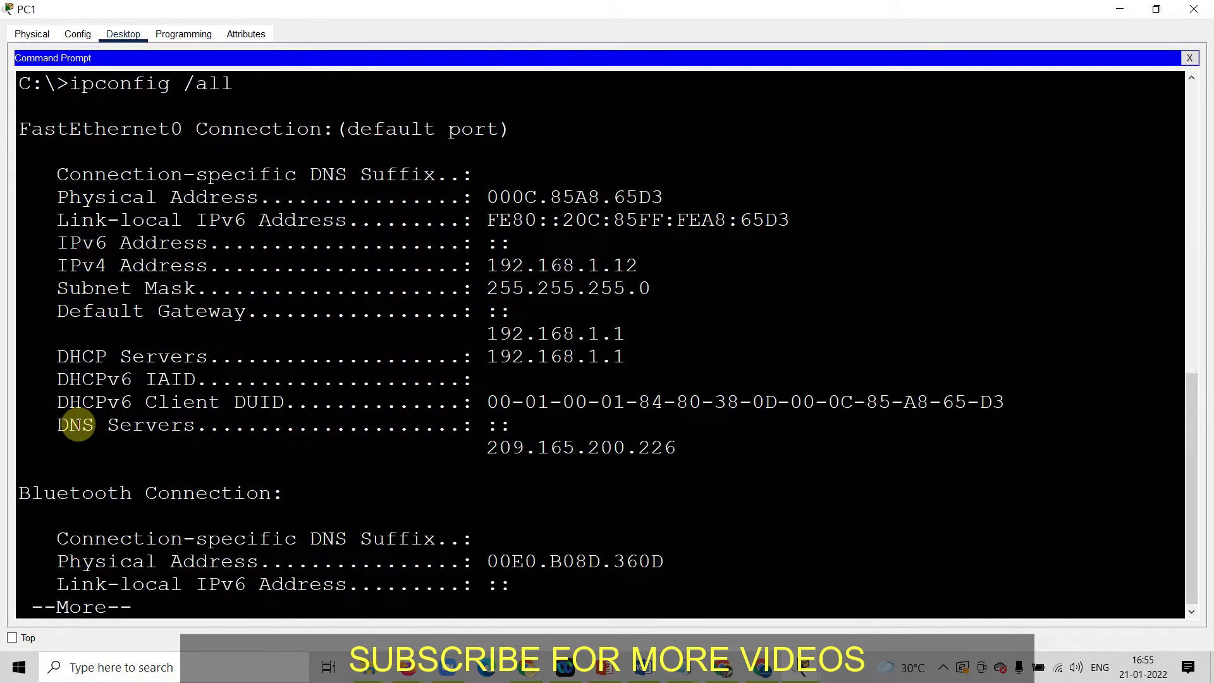
pyautogui.moveTo(58, 171)
pyautogui.mouseDown()
pyautogui.moveTo(62, 215)
pyautogui.moveTo(224, 235)
pyautogui.moveTo(339, 290)
pyautogui.moveTo(644, 335)
pyautogui.moveTo(672, 352)
pyautogui.moveTo(733, 443)
pyautogui.mouseUp()
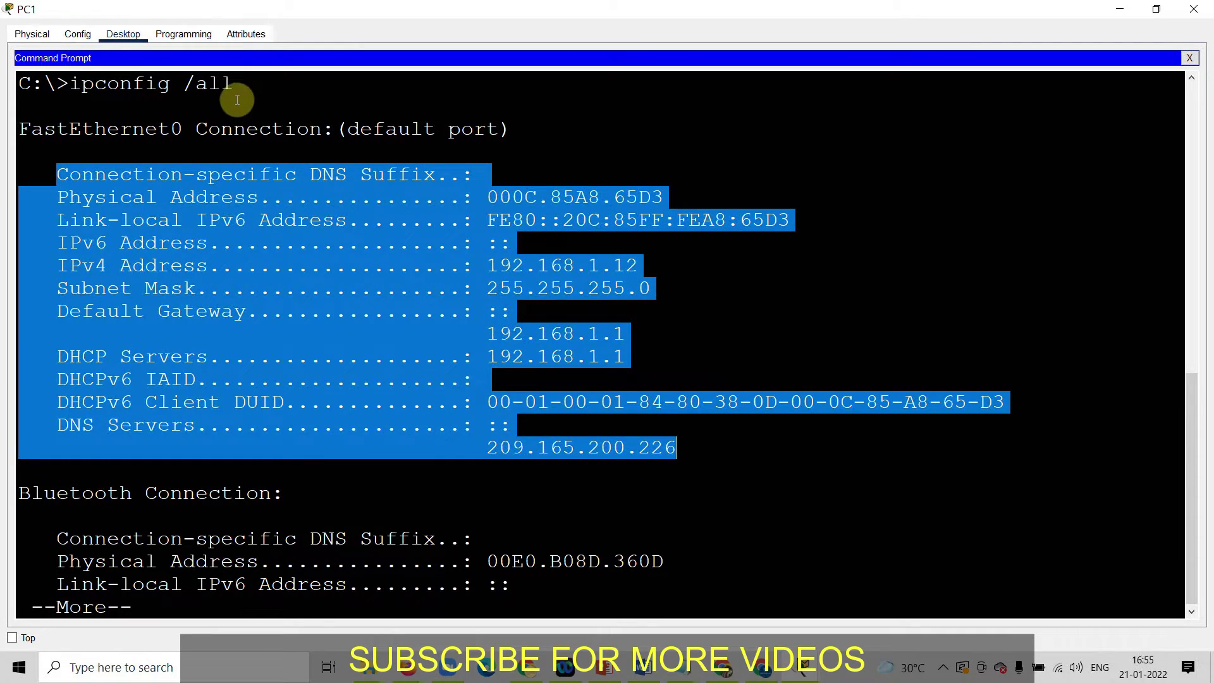
pyautogui.moveTo(247, 87)
pyautogui.mouseDown()
pyautogui.moveTo(311, 108)
pyautogui.moveTo(75, 86)
pyautogui.mouseUp()
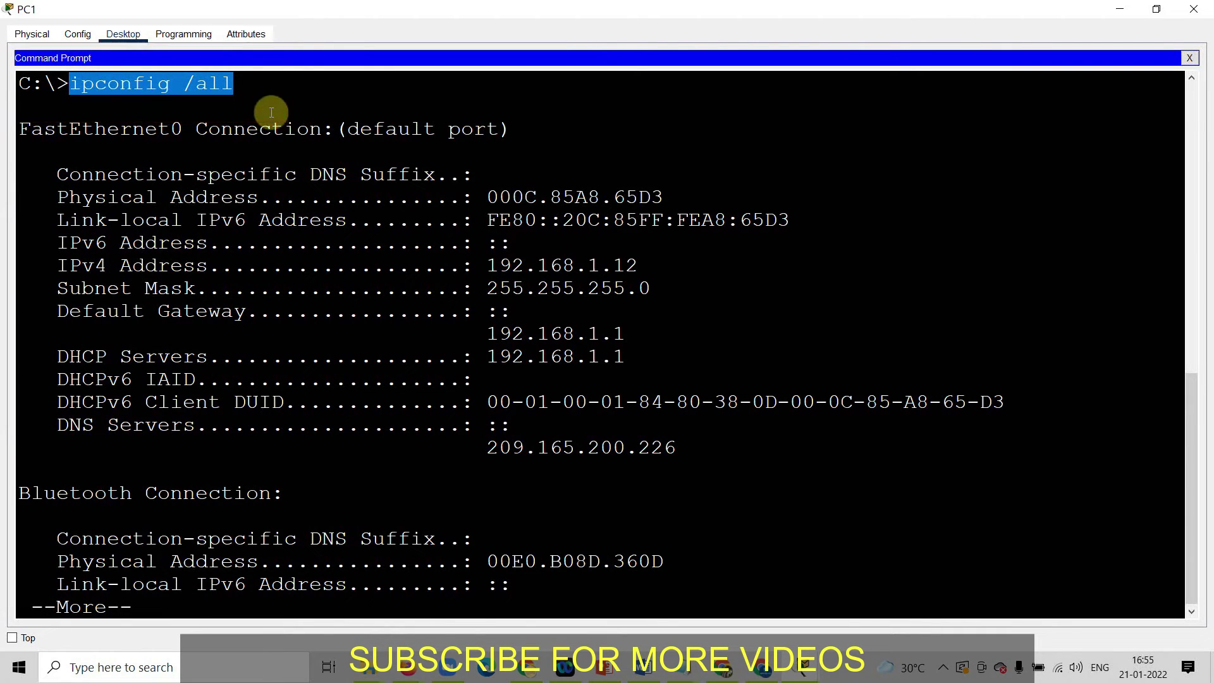
pyautogui.click(209, 607)
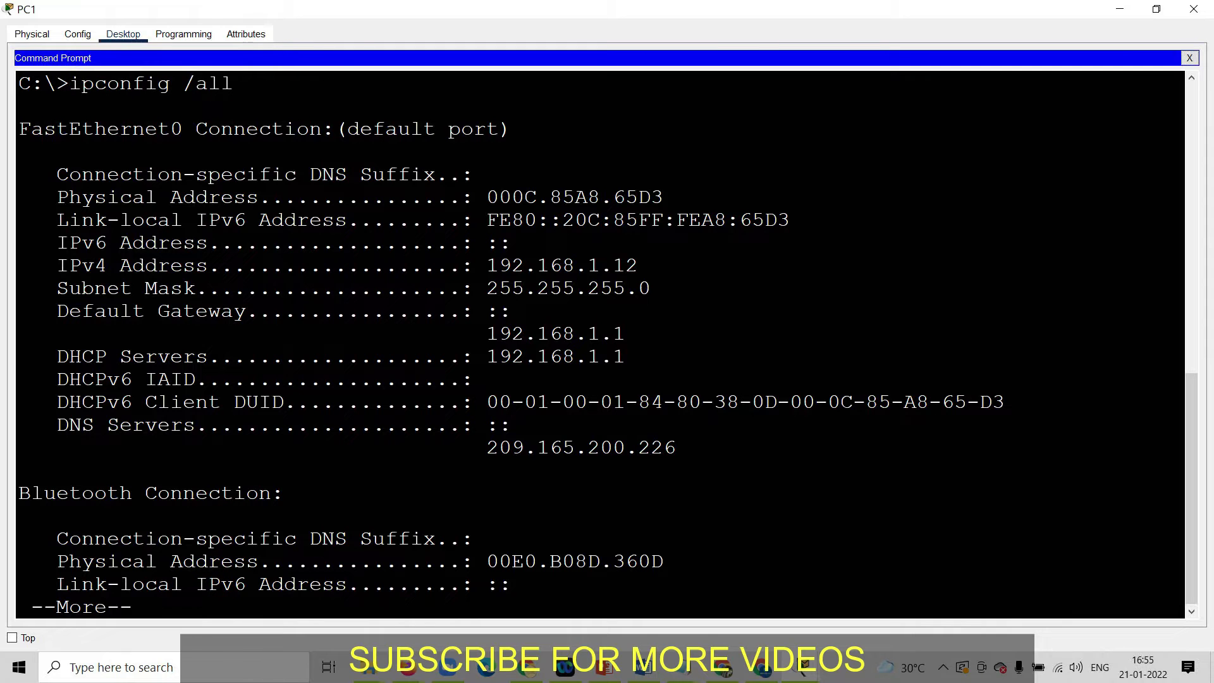
# Close PC1 and open PC0's command prompt in a maximized window.
pyautogui.click(1194, 9)
pyautogui.doubleClick(431, 269)
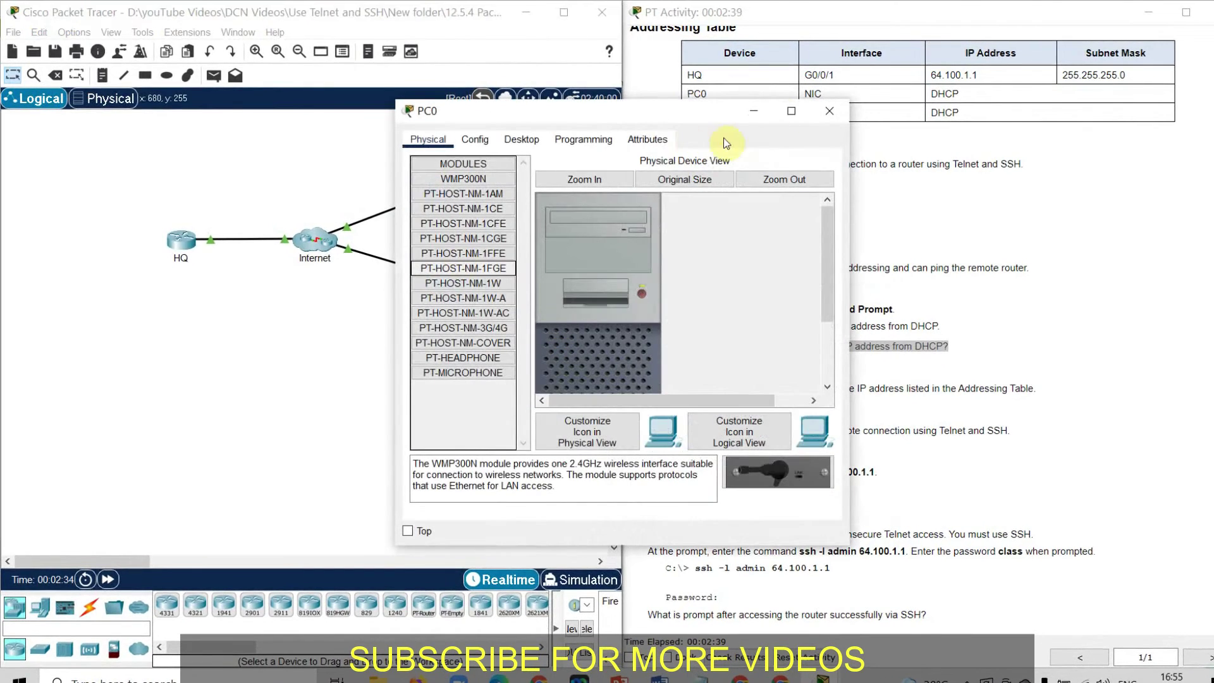
pyautogui.click(791, 110)
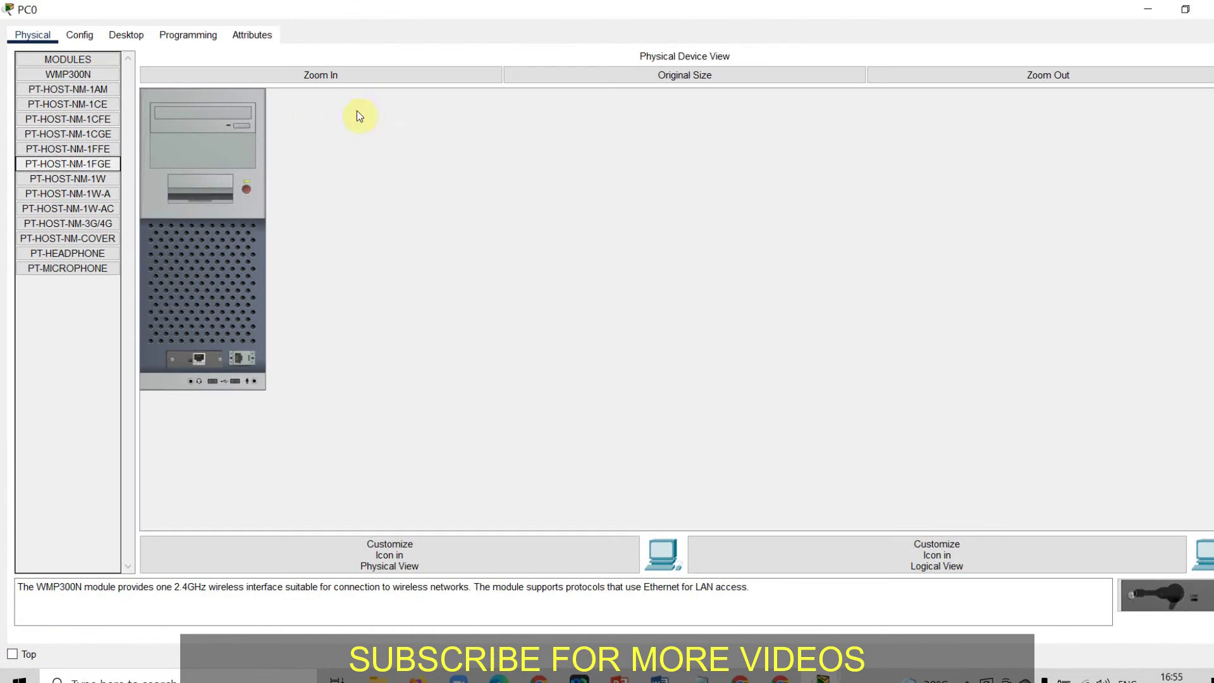
pyautogui.click(130, 32)
pyautogui.click(841, 79)
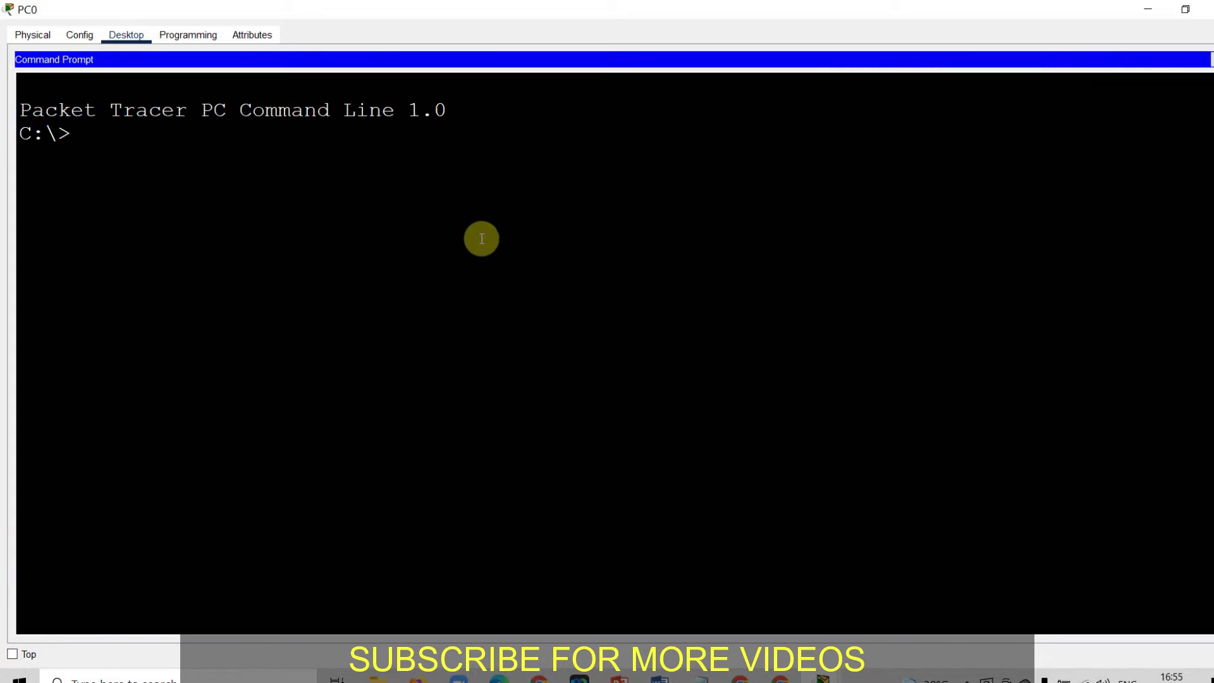
# Run ipconfig /all on PC0 and highlight its DHCP server 192.168.1.1 line.
pyautogui.write('ipcon')
pyautogui.write('ig /all')
pyautogui.press('Return')
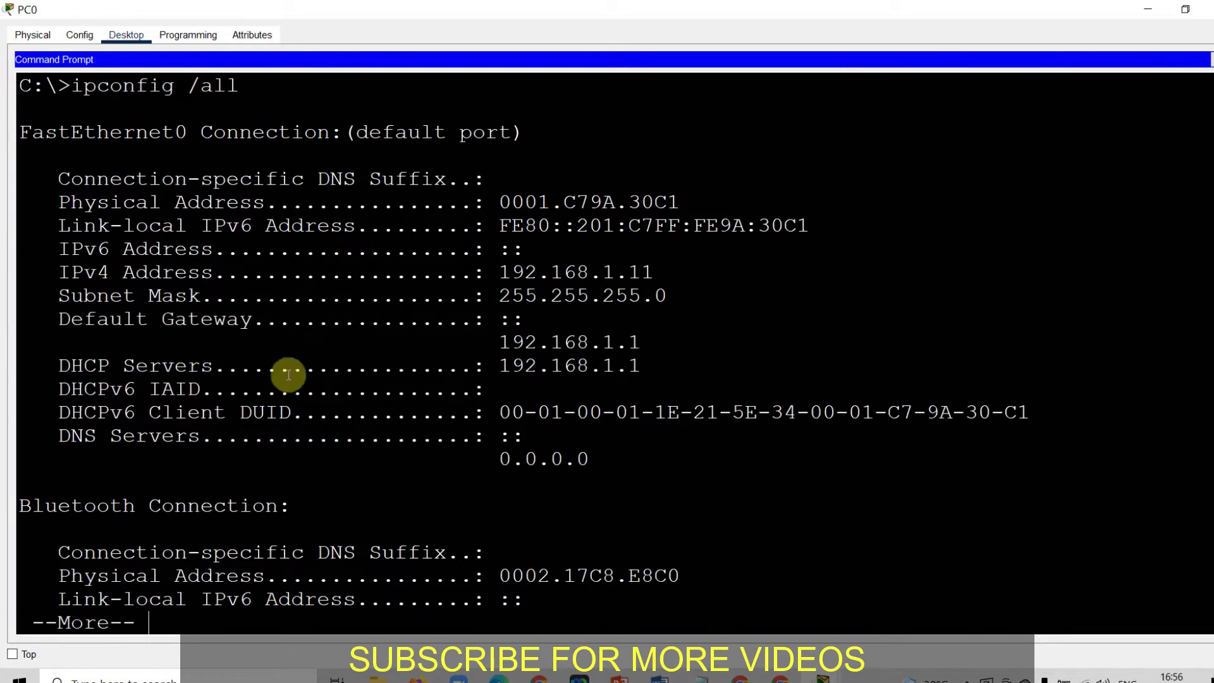
pyautogui.moveTo(58, 366); pyautogui.dragTo(659, 366)
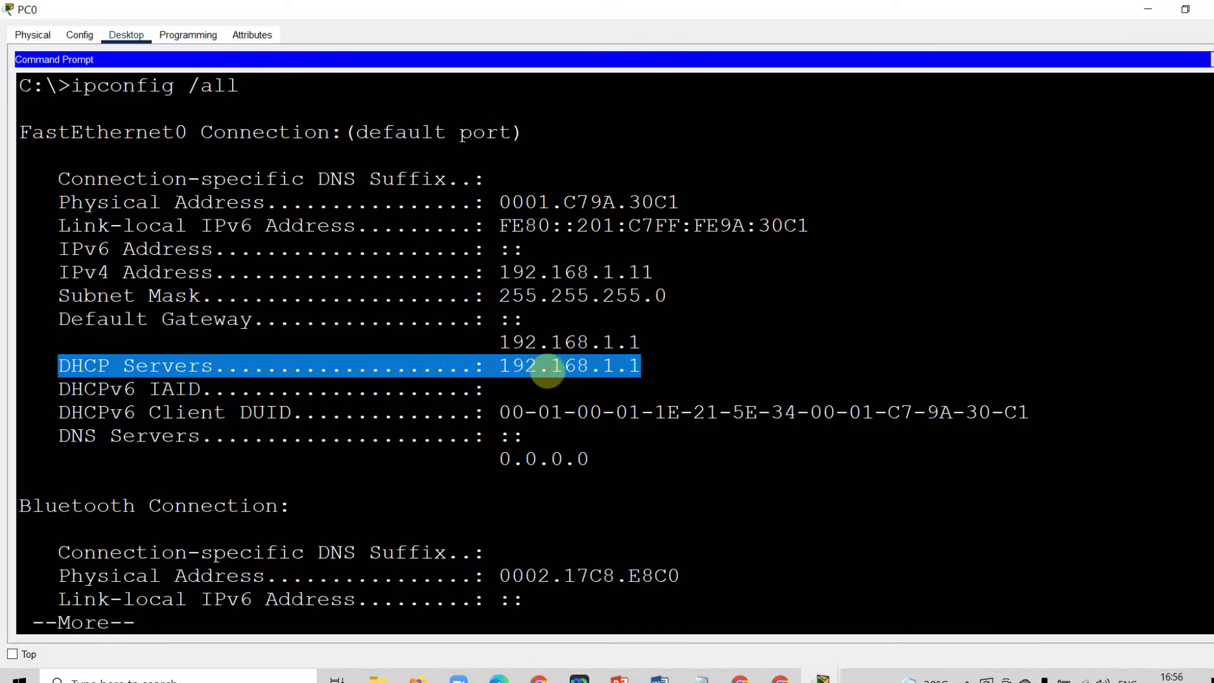
pyautogui.click(1157, 8)
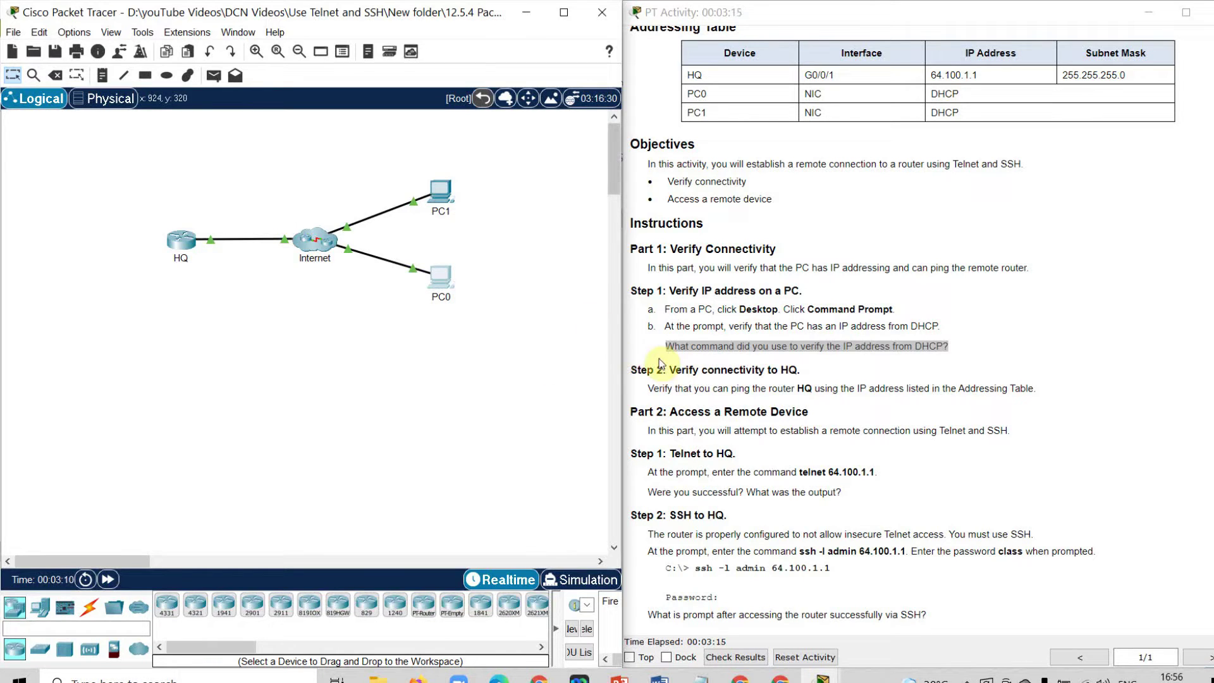
# Highlight HQ's address 64.100.1.1 in the Addressing Table and bring up PC1's desktop.
pyautogui.moveTo(436, 192)
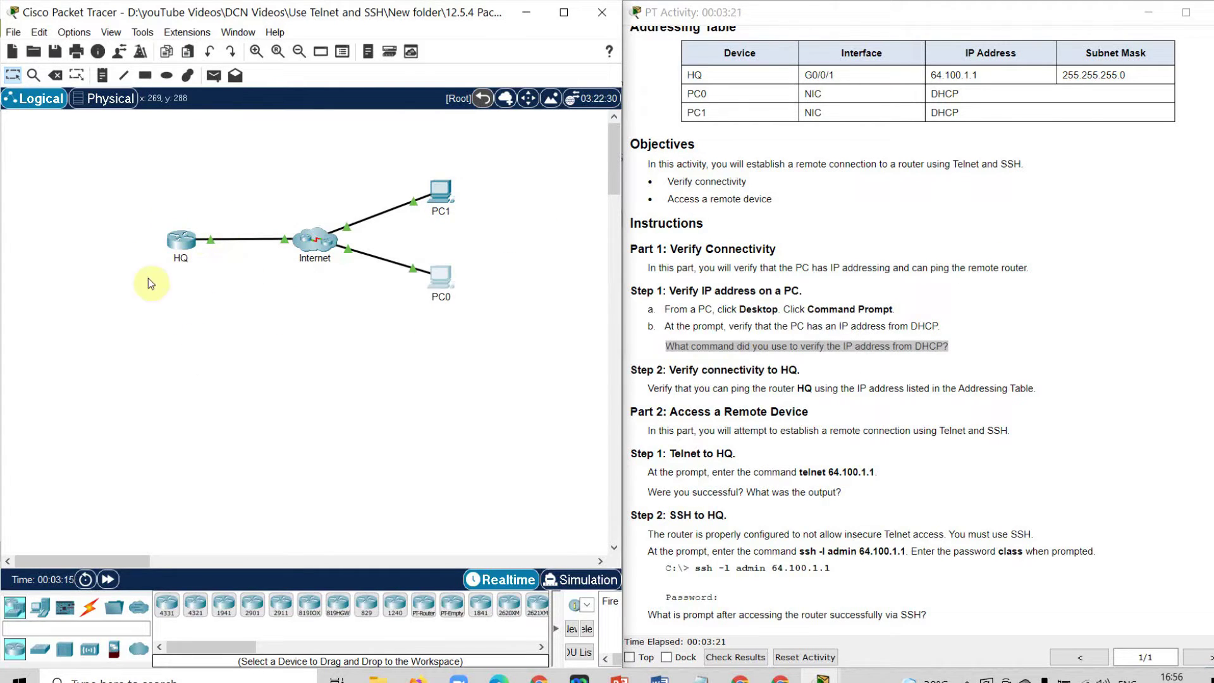
pyautogui.click(668, 41)
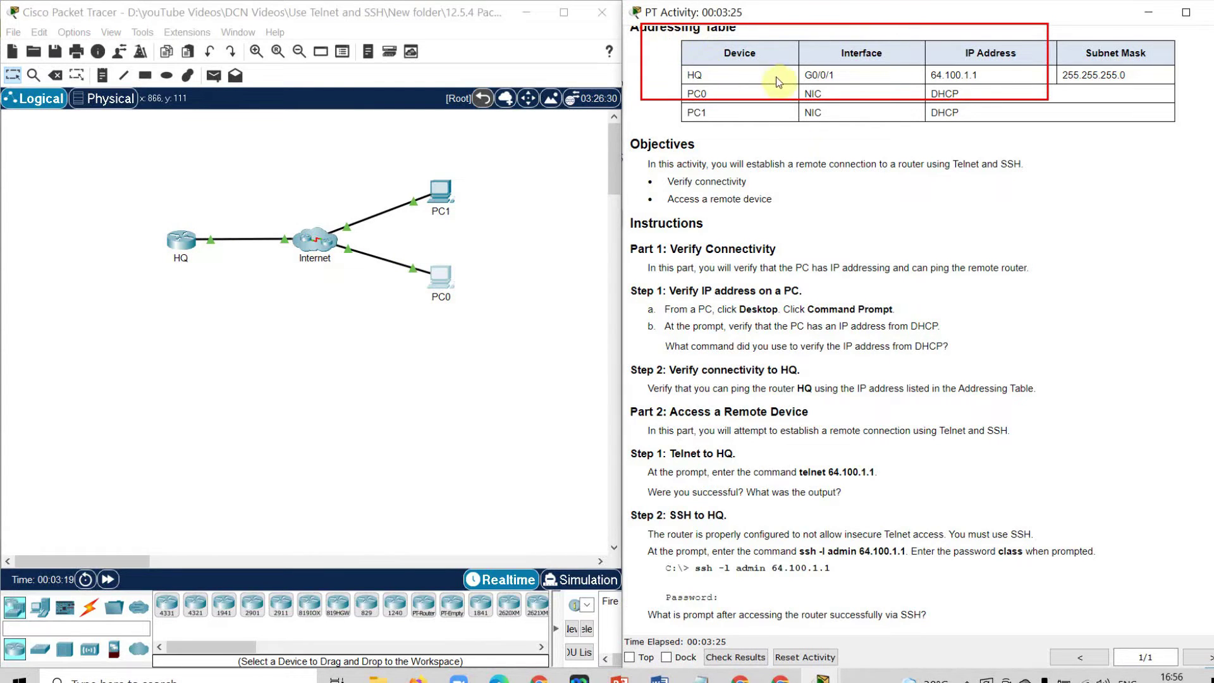
pyautogui.moveTo(997, 120); pyautogui.dragTo(841, 79)
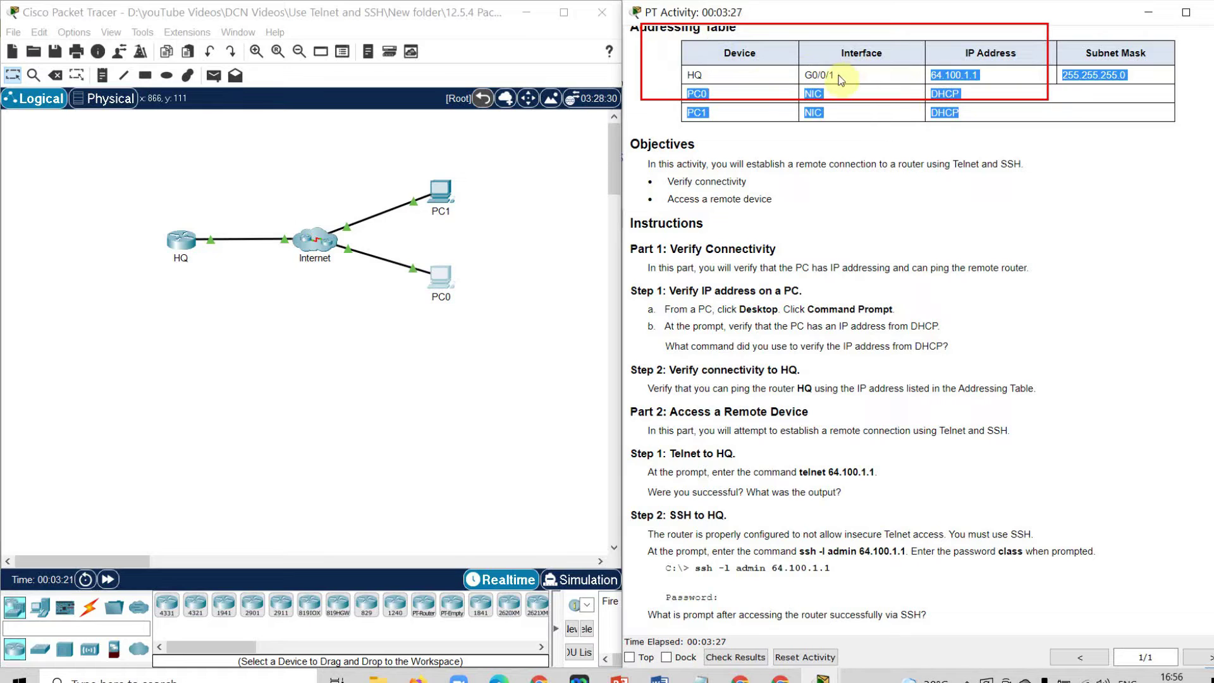
pyautogui.click(988, 78)
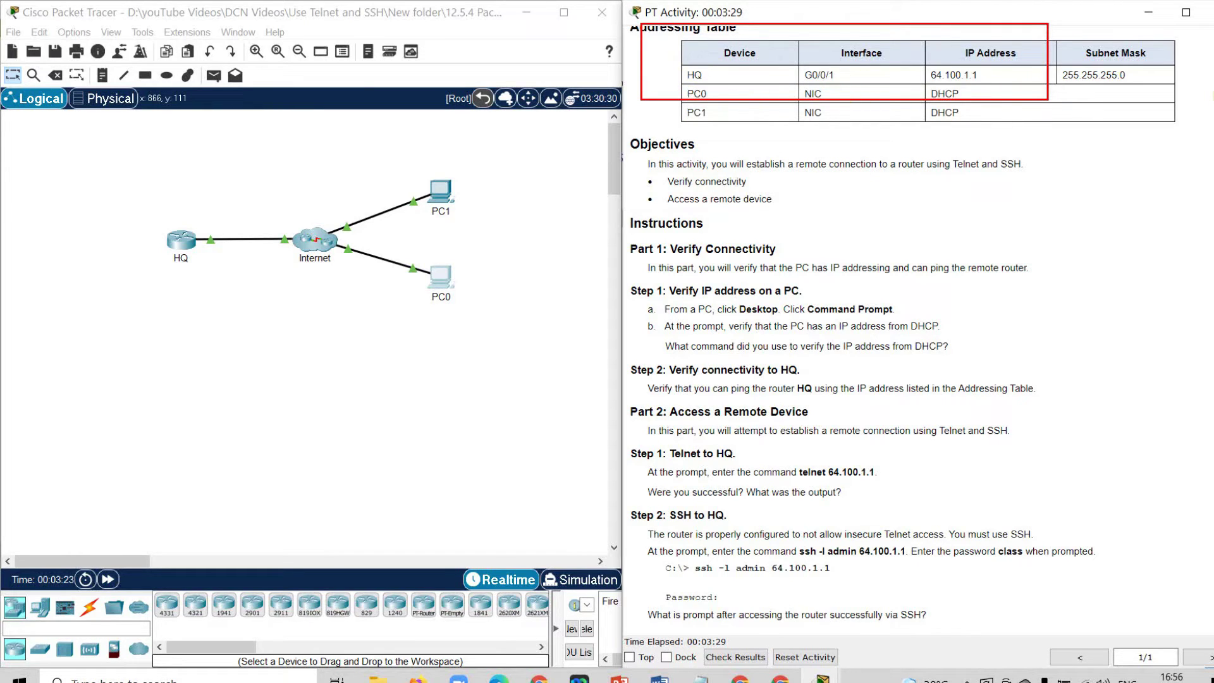
pyautogui.moveTo(986, 76); pyautogui.dragTo(930, 77)
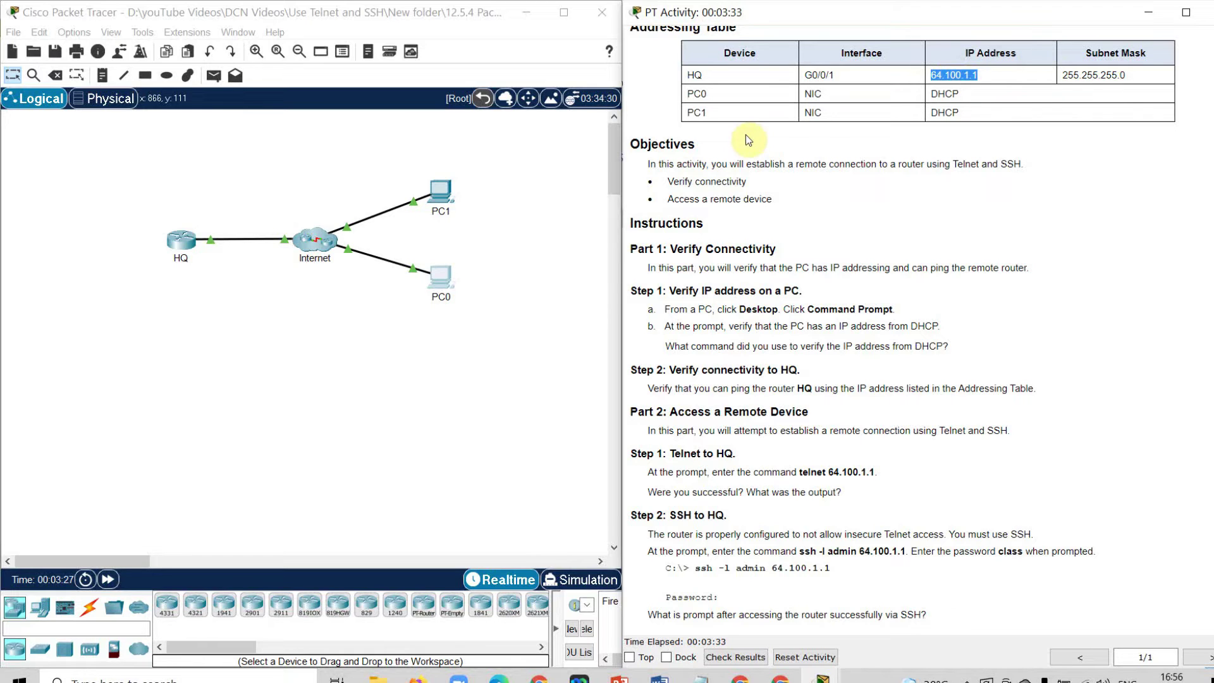
pyautogui.click(559, 239)
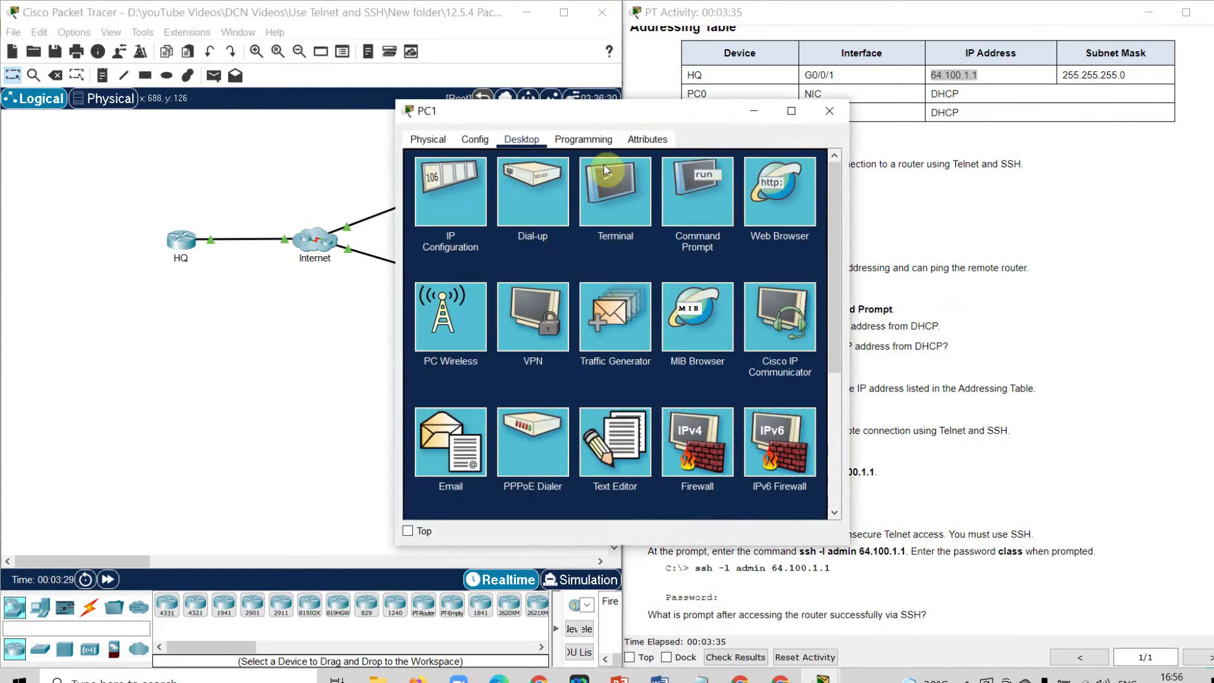
# Ping HQ at 64.100.1.1 from PC1, getting 3 of 4 replies, then move to PC0's command prompt.
pyautogui.click(794, 117)
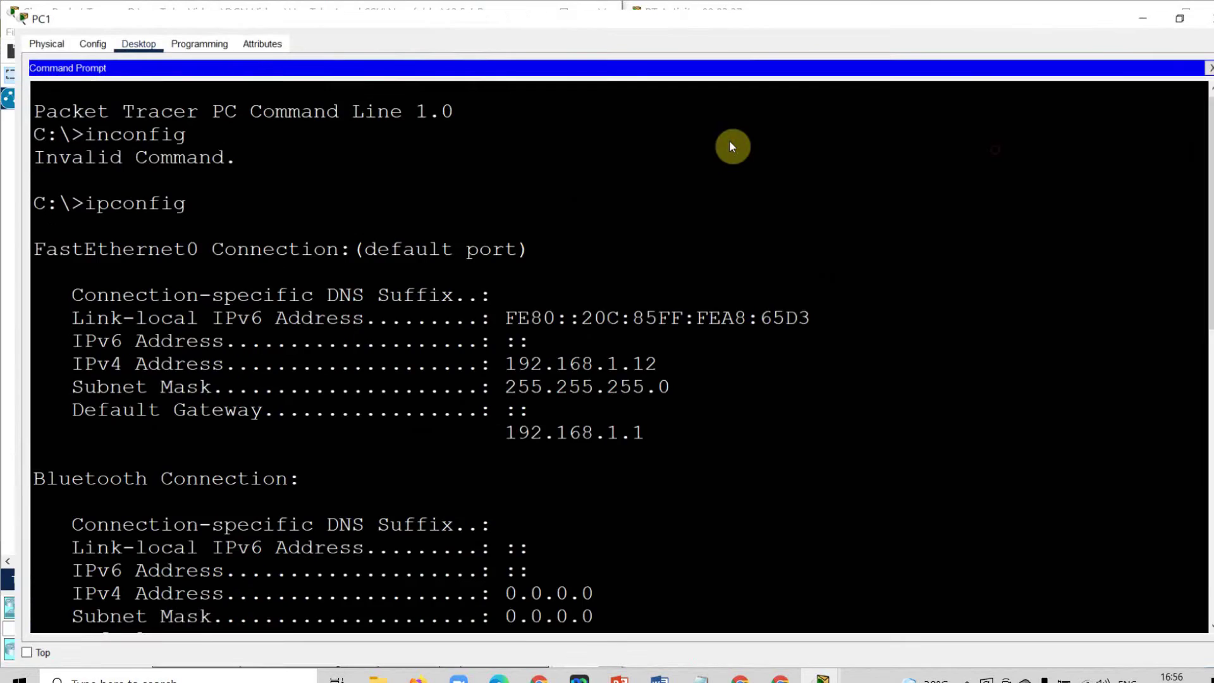
pyautogui.scroll(-10, 443, 354)
pyautogui.press('Return')
pyautogui.press('Return')
pyautogui.press('Return')
pyautogui.press('Return')
pyautogui.press('Return')
pyautogui.press('Return')
pyautogui.press('Return')
pyautogui.press('Return')
pyautogui.press('Return')
pyautogui.press('Return')
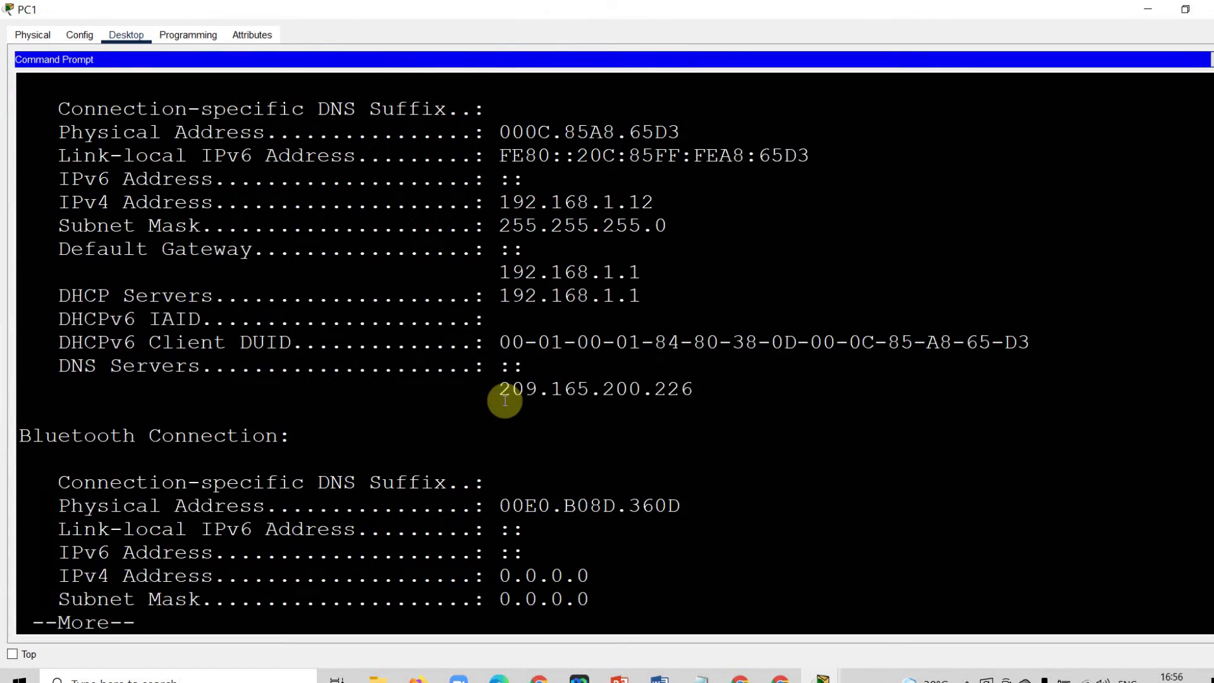
pyautogui.write('pin')
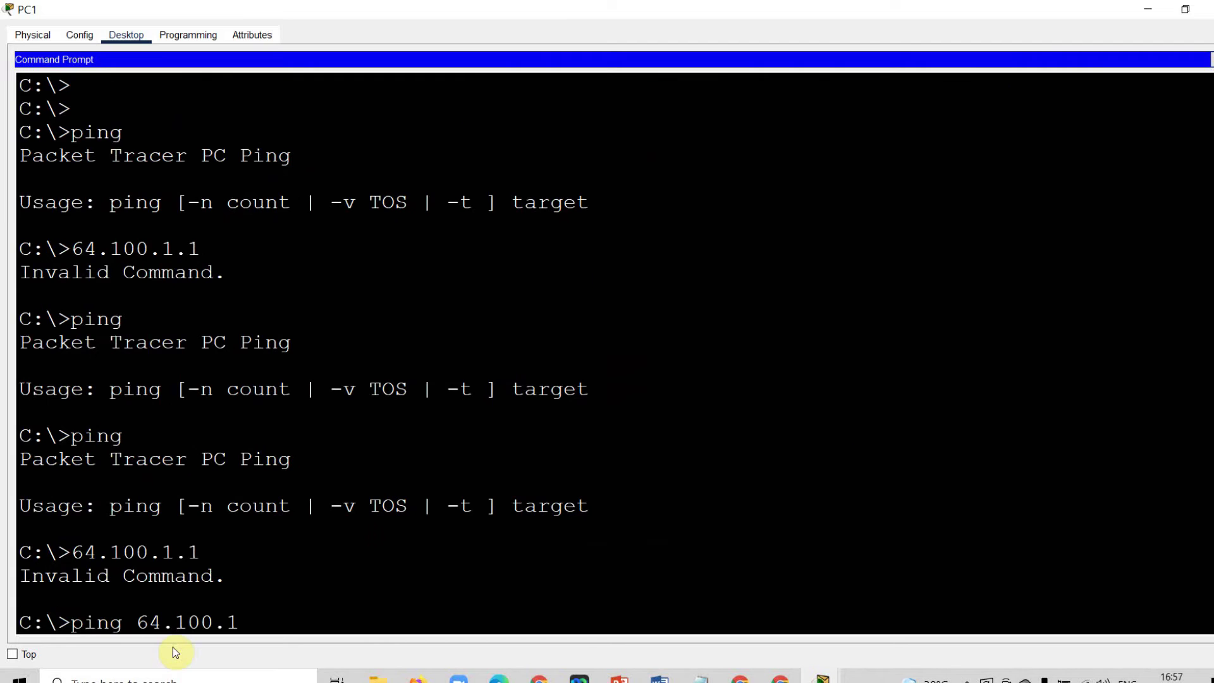
pyautogui.write('.100.1.1')
pyautogui.press('Return')
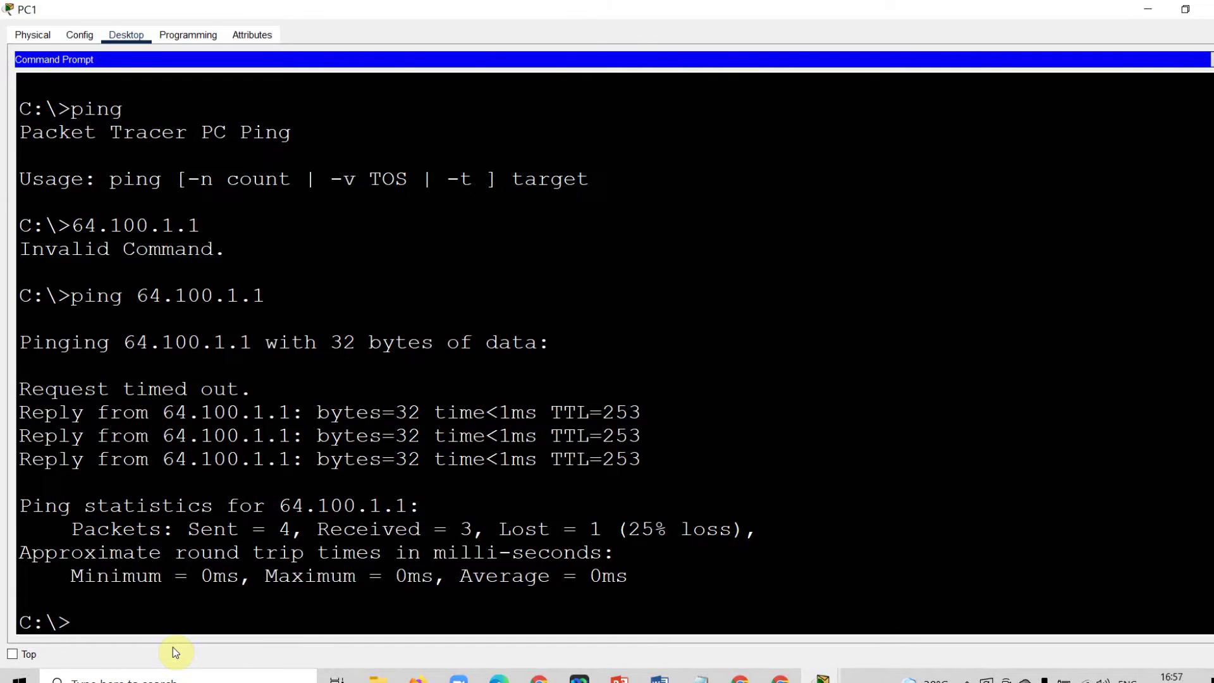
pyautogui.click(654, 476)
pyautogui.moveTo(651, 480); pyautogui.dragTo(16, 345)
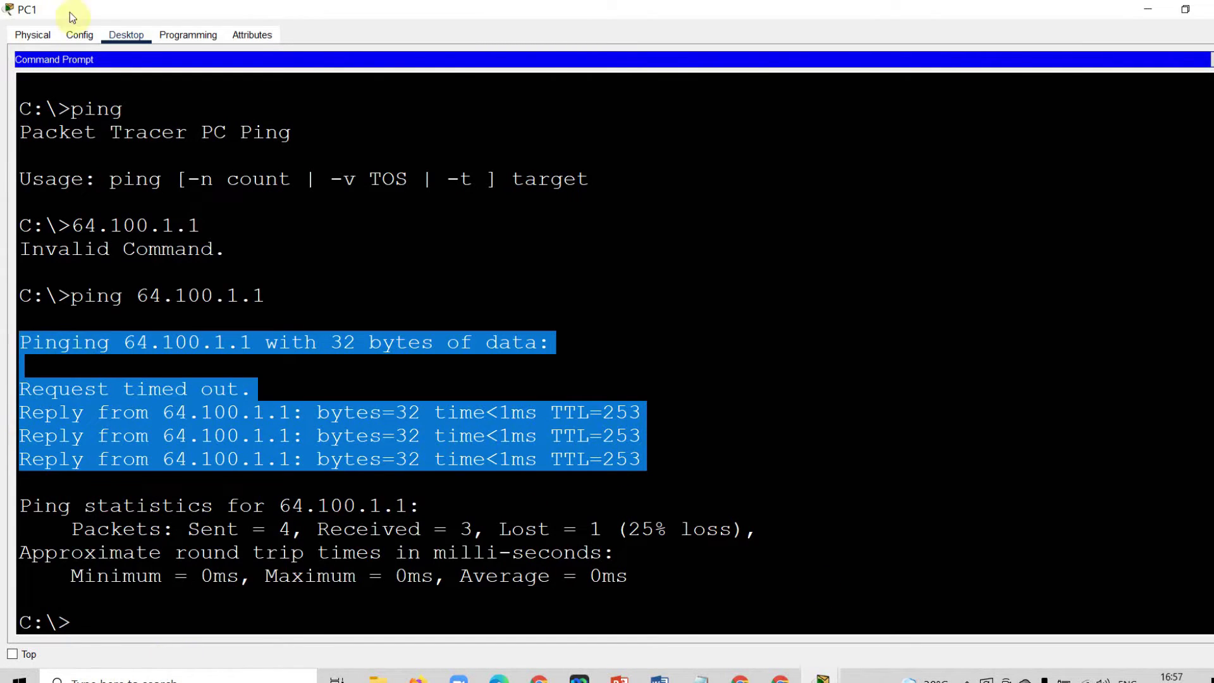
pyautogui.click(1211, 8)
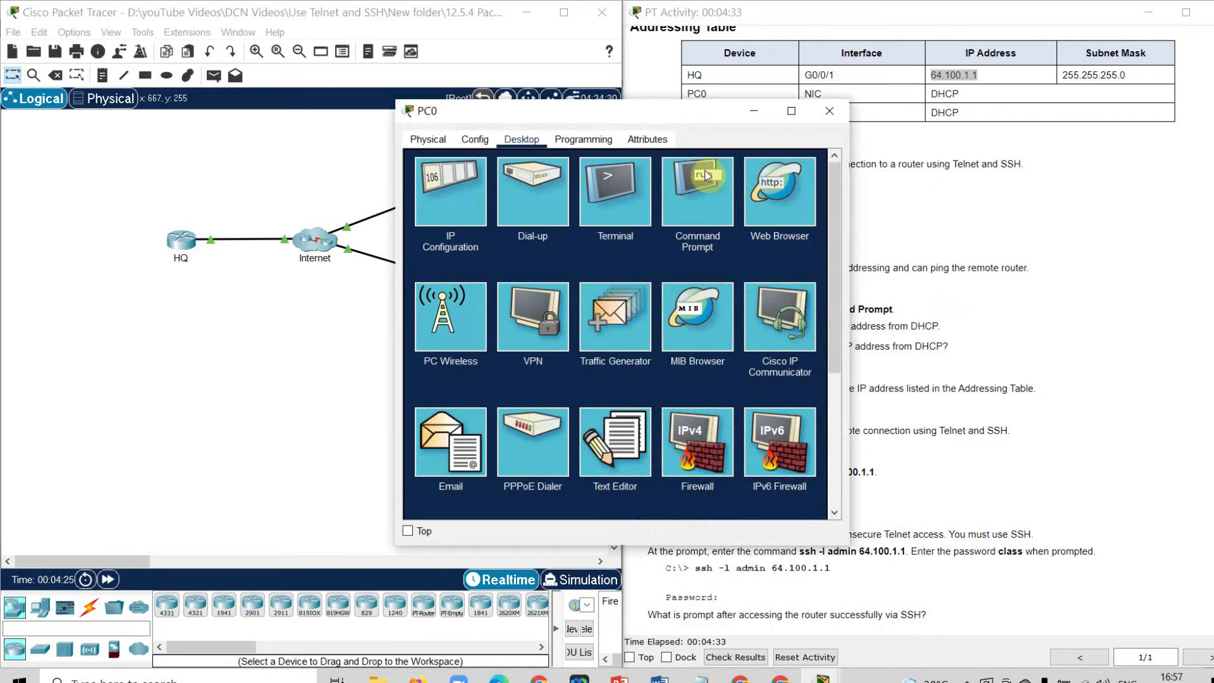
pyautogui.click(697, 189)
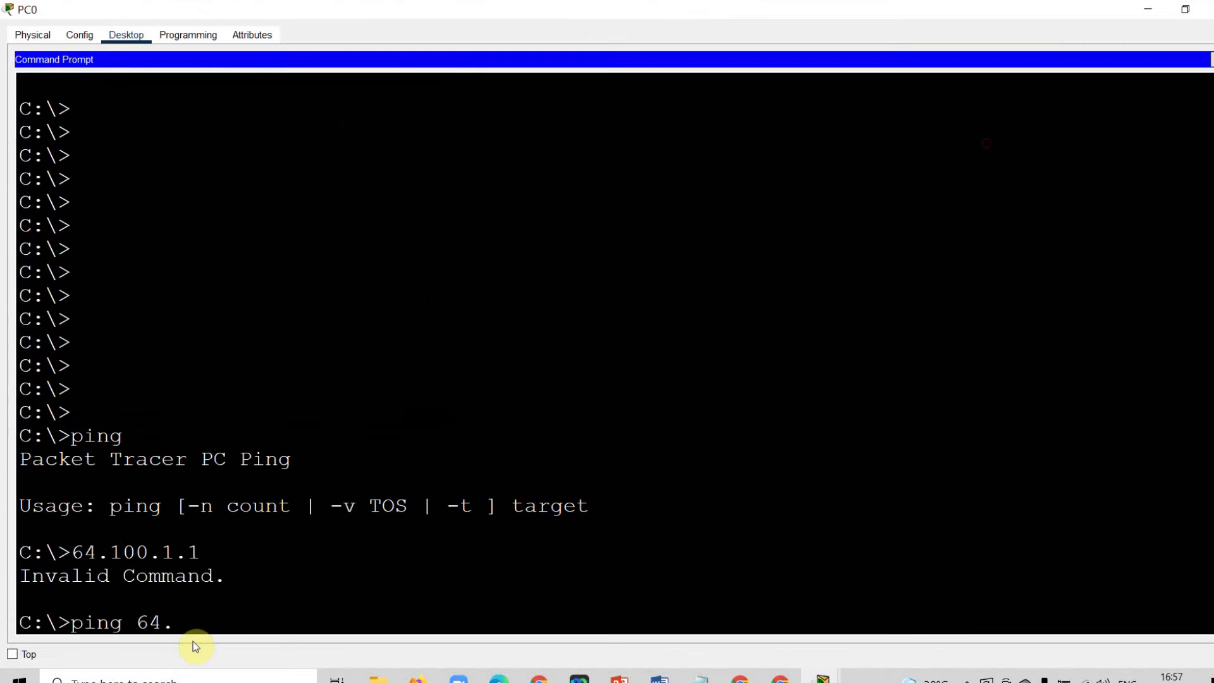
# Complete the ping to 64.100.1.1 from PC0, receiving all 4 replies, and close PC0.
pyautogui.write('0.1.1')
pyautogui.press('Return')
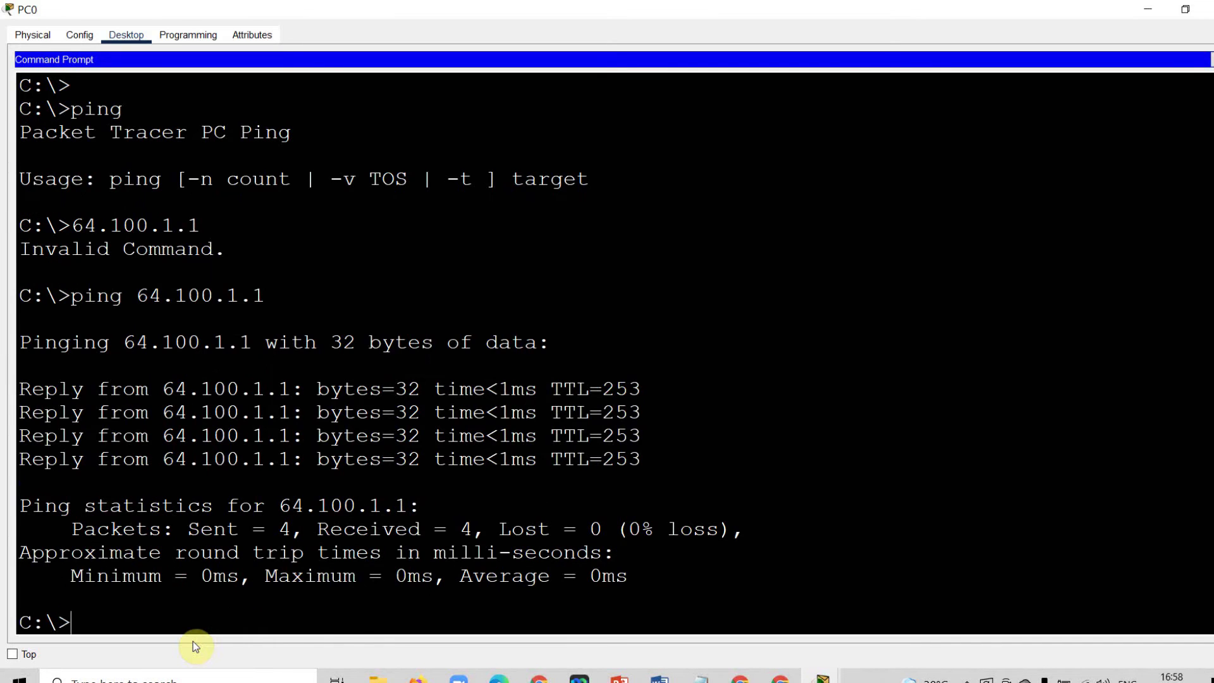
pyautogui.click(1205, 9)
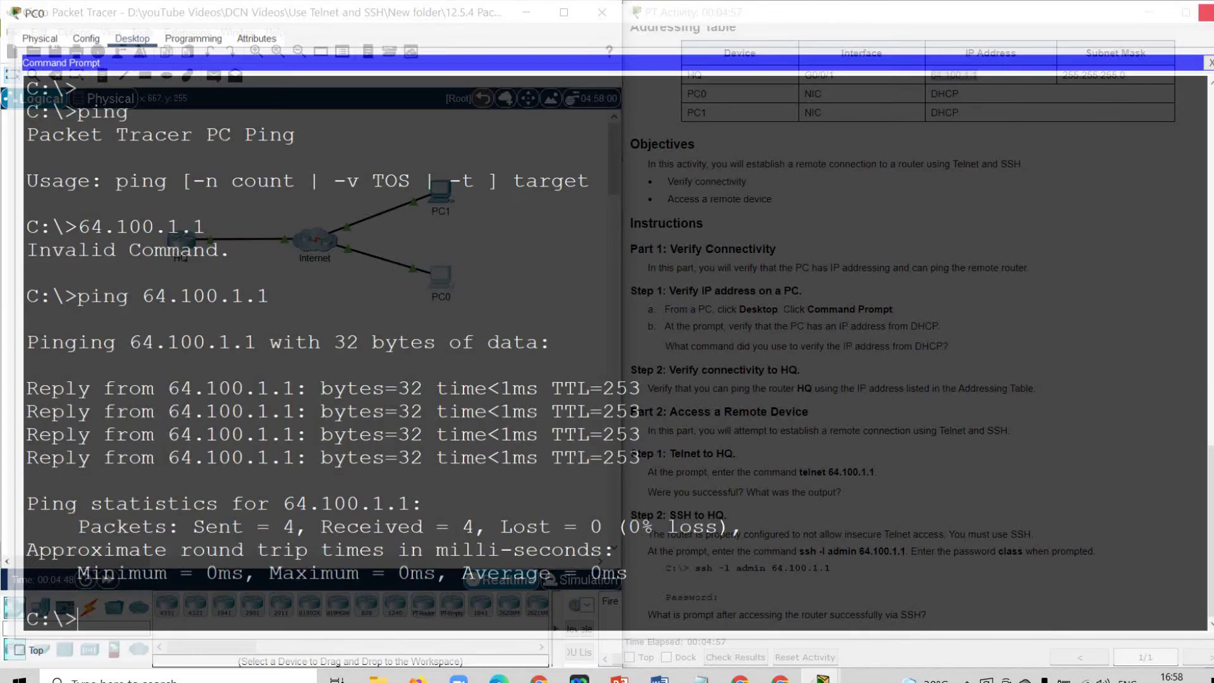
pyautogui.click(1009, 543)
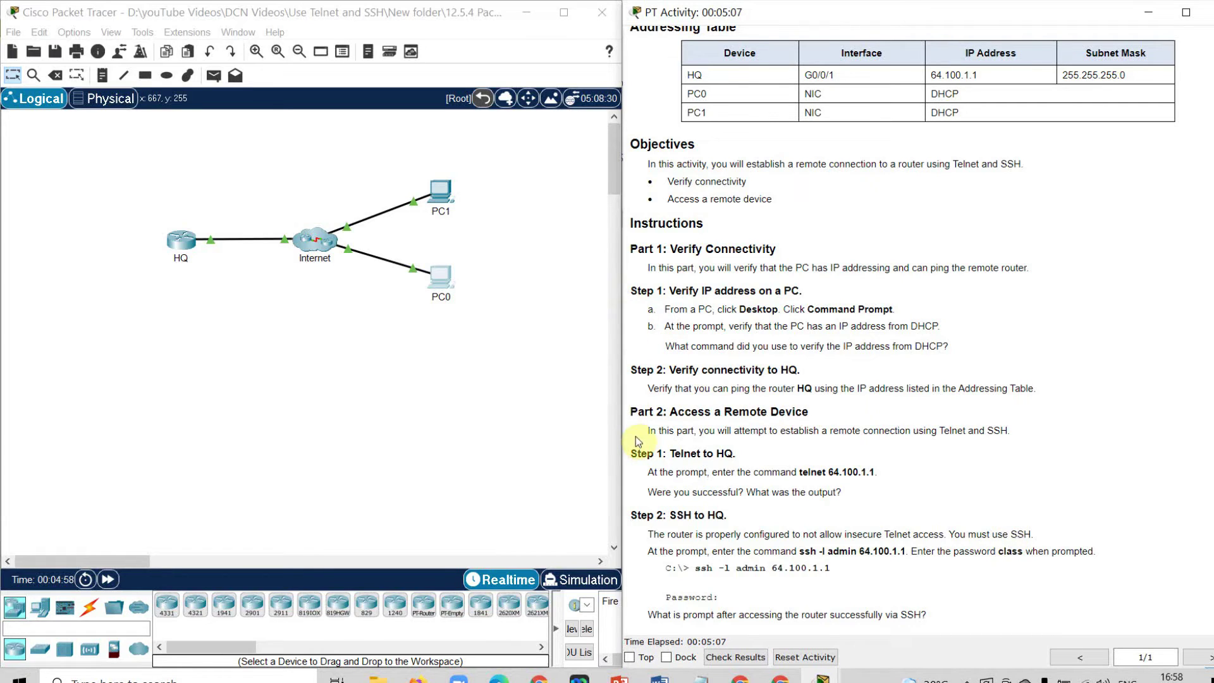
# Highlight the Part 2 Telnet and SSH step headings and their telnet 64.100.1.1 and ssh commands.
pyautogui.moveTo(630, 410); pyautogui.dragTo(935, 610)
pyautogui.click(1075, 622)
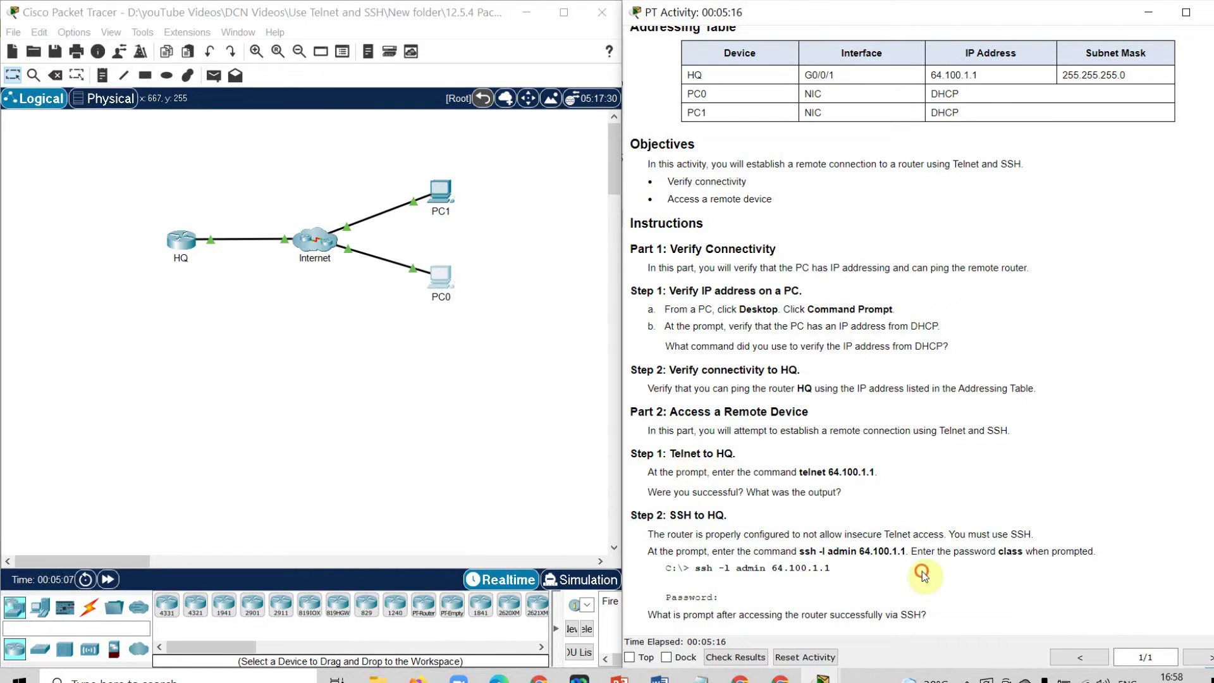
pyautogui.moveTo(734, 453); pyautogui.dragTo(672, 449)
pyautogui.moveTo(727, 515); pyautogui.dragTo(668, 515)
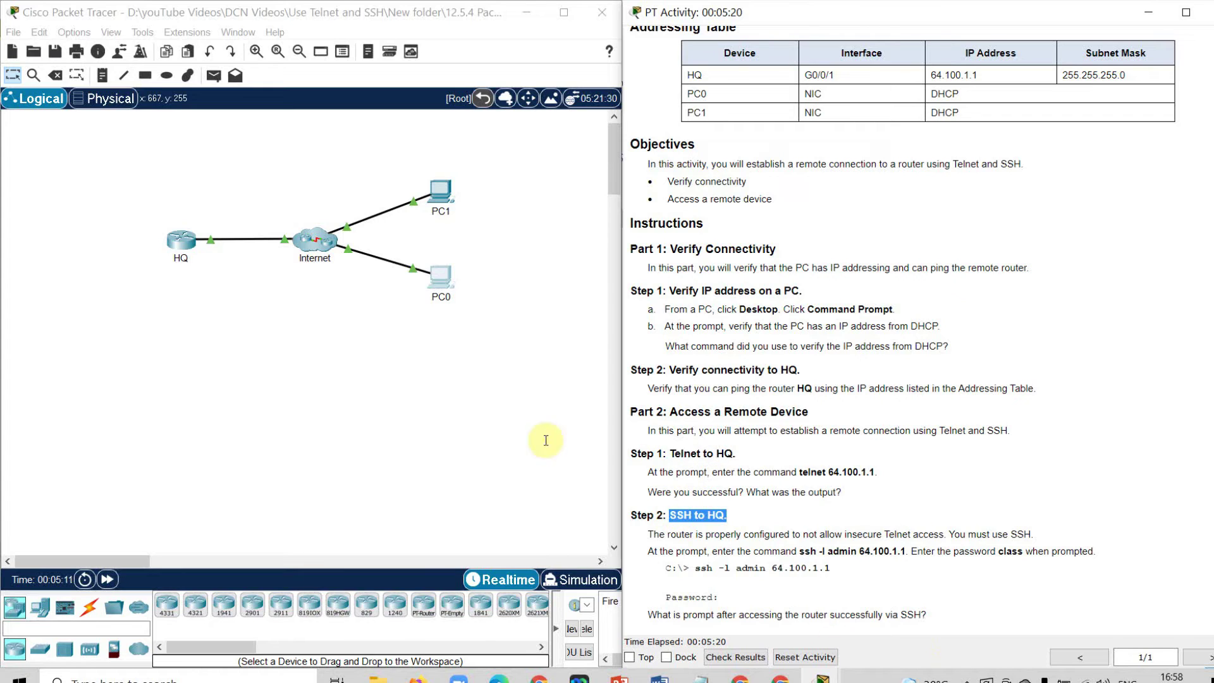
pyautogui.moveTo(735, 453); pyautogui.dragTo(665, 453)
pyautogui.moveTo(727, 515); pyautogui.dragTo(668, 515)
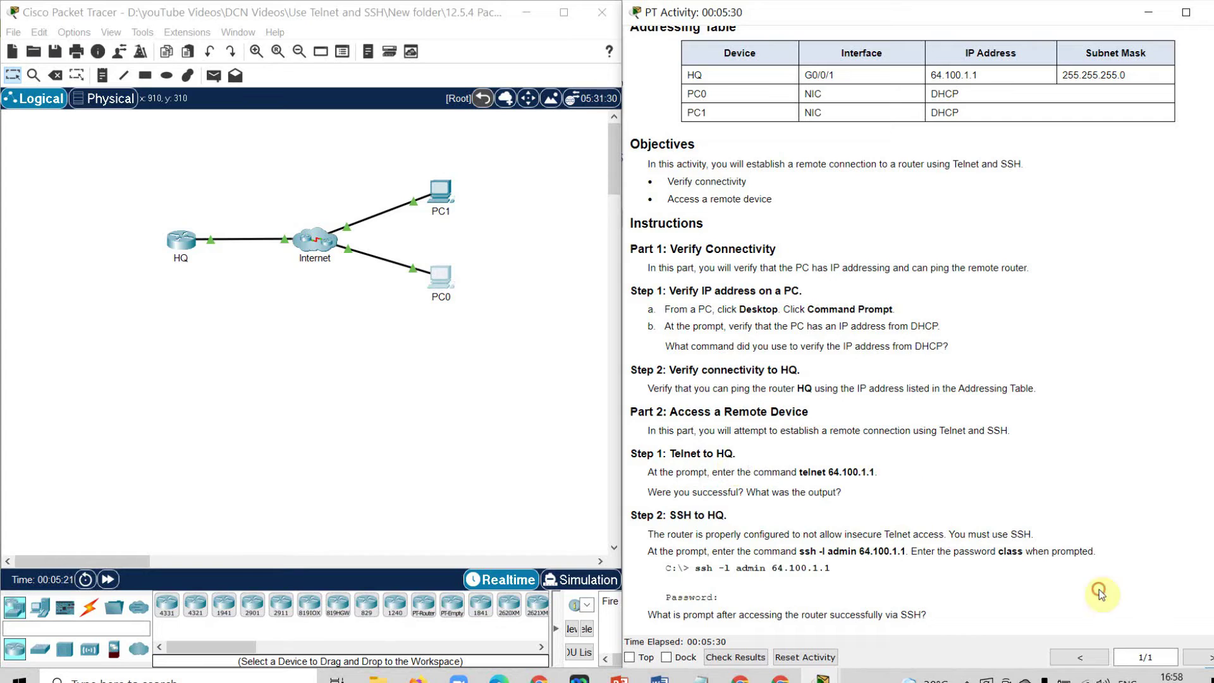
pyautogui.moveTo(877, 472); pyautogui.dragTo(800, 473)
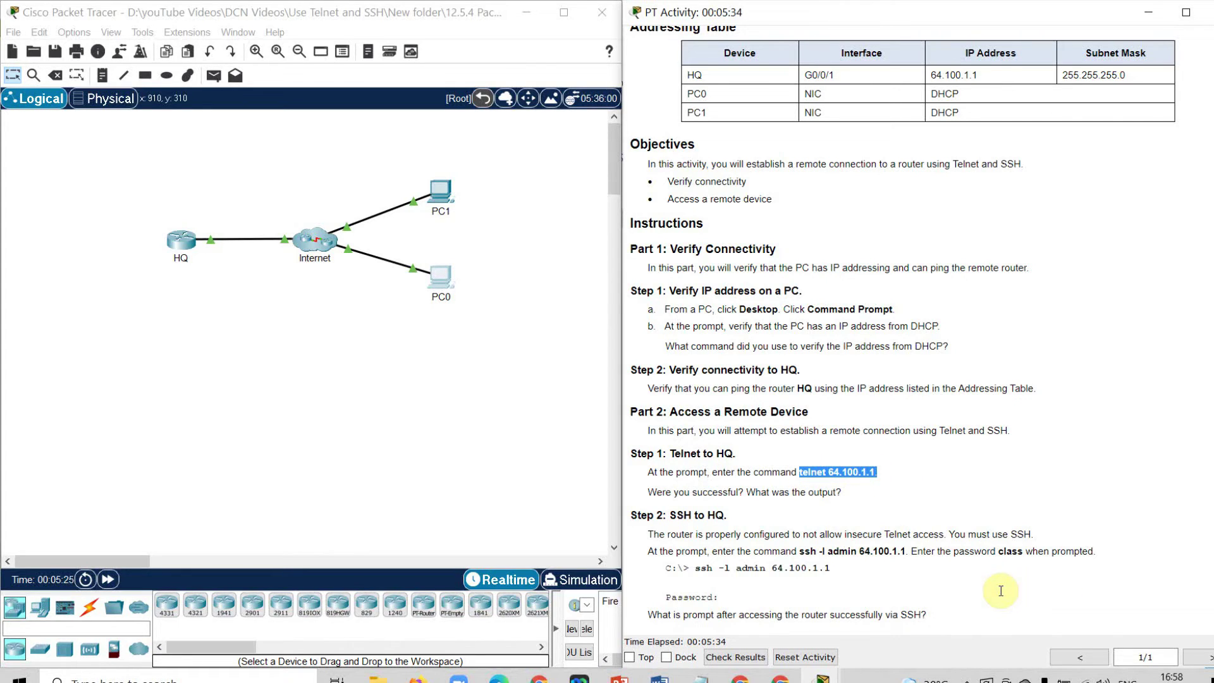
pyautogui.click(801, 552)
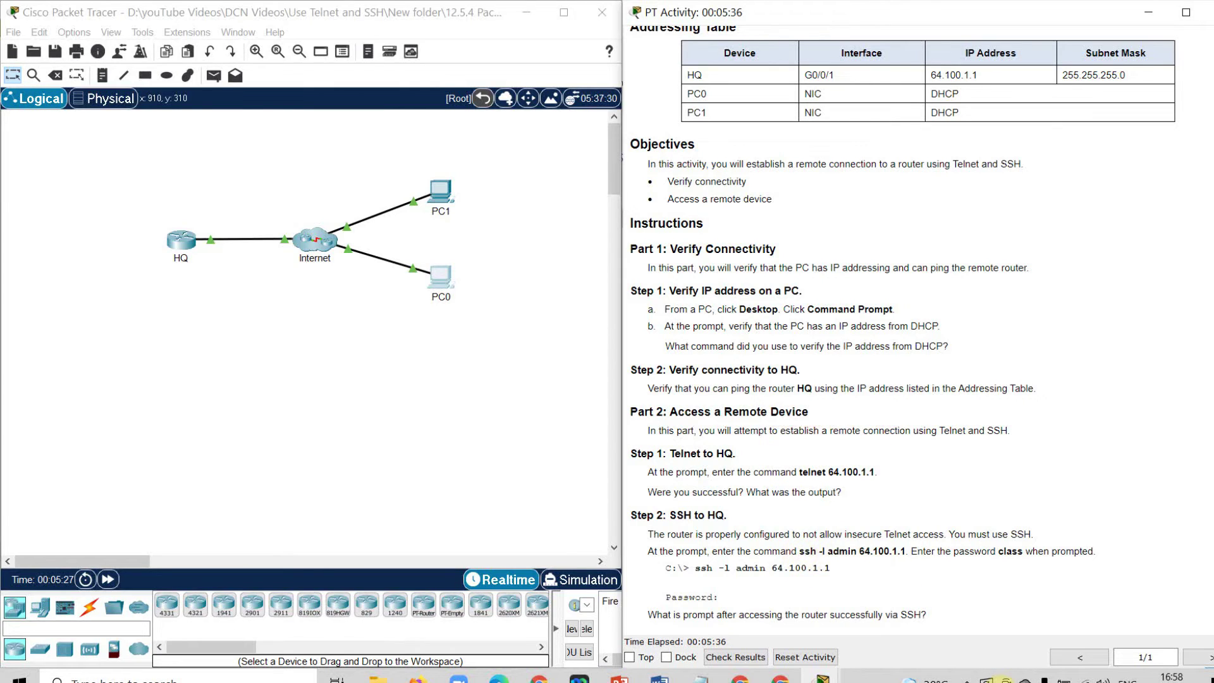
pyautogui.moveTo(799, 551); pyautogui.dragTo(905, 551)
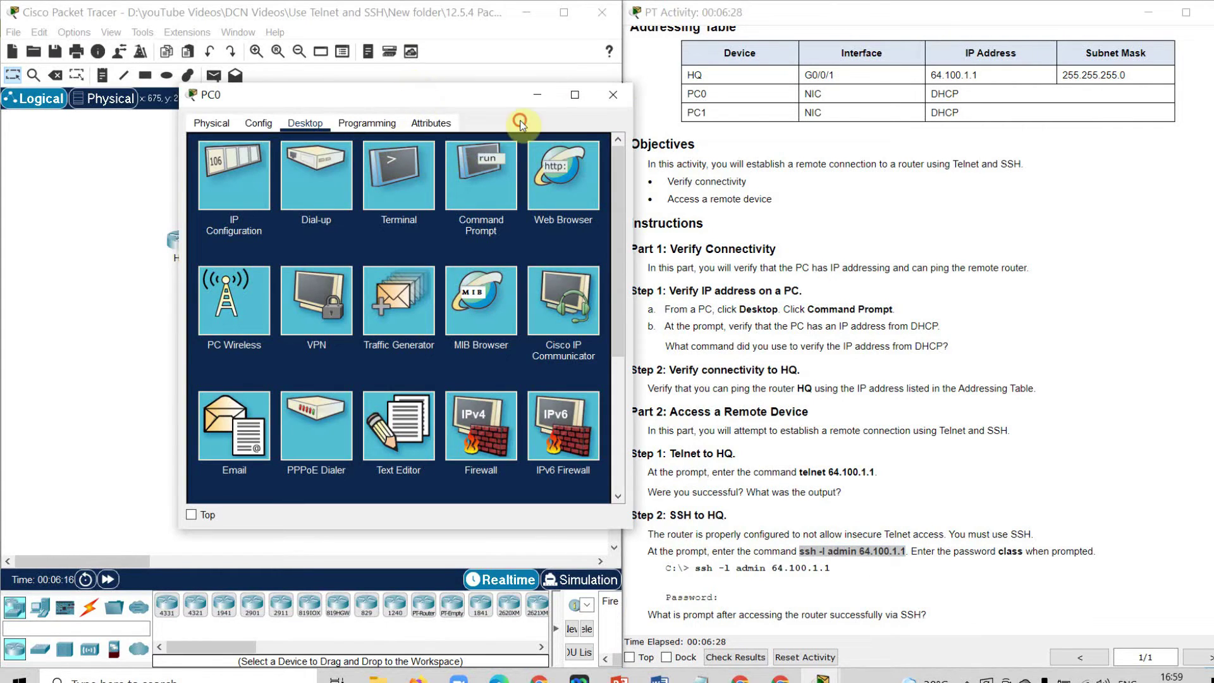
# Open PC0's Command Prompt and add a blank line below the earlier ping output.
pyautogui.moveTo(420, 94); pyautogui.dragTo(391, 94)
pyautogui.click(451, 160)
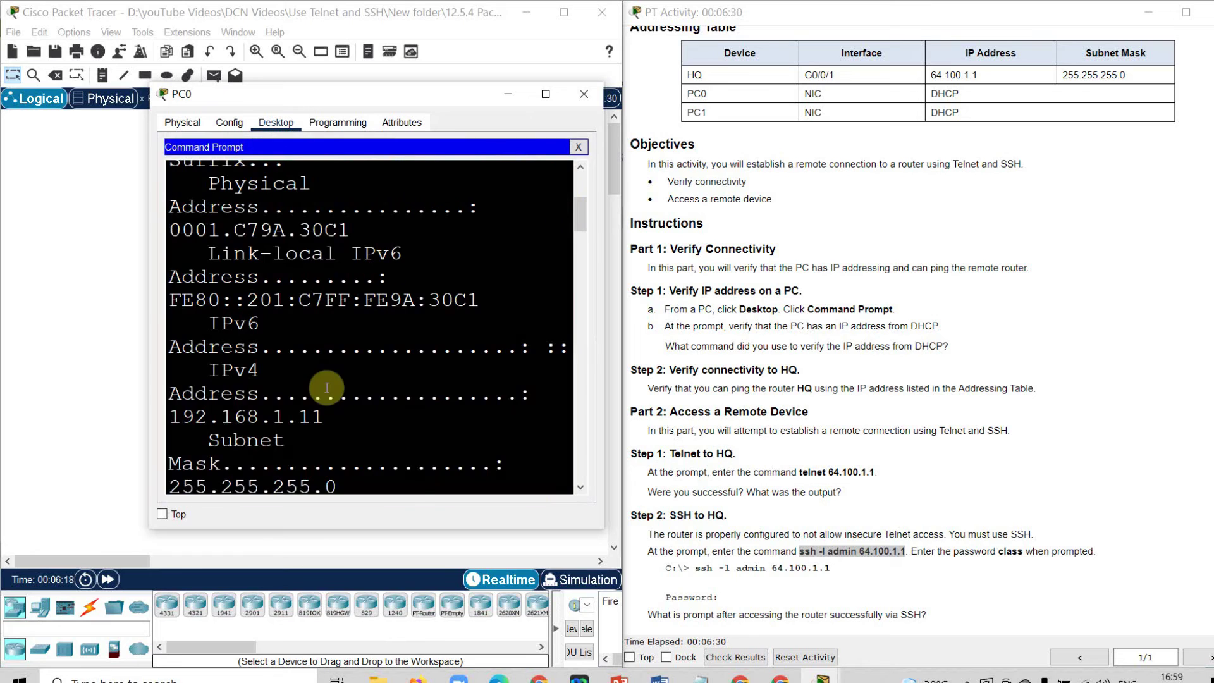
pyautogui.click(411, 492)
pyautogui.press('Return')
pyautogui.press('Return')
pyautogui.press('Return')
pyautogui.press('Return')
pyautogui.press('Return')
pyautogui.press('Return')
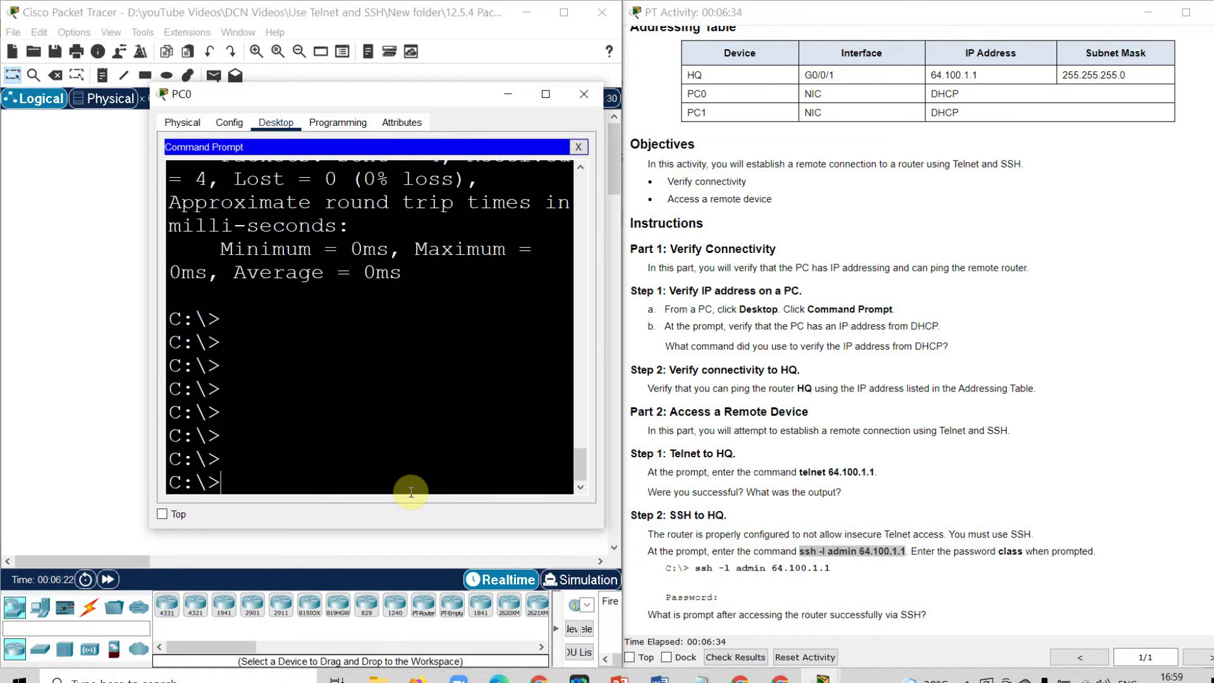
# Telnet to 64.100.1.1 and highlight the 'connection closed by foreign host' refusal.
pyautogui.write('telnet 64.1')
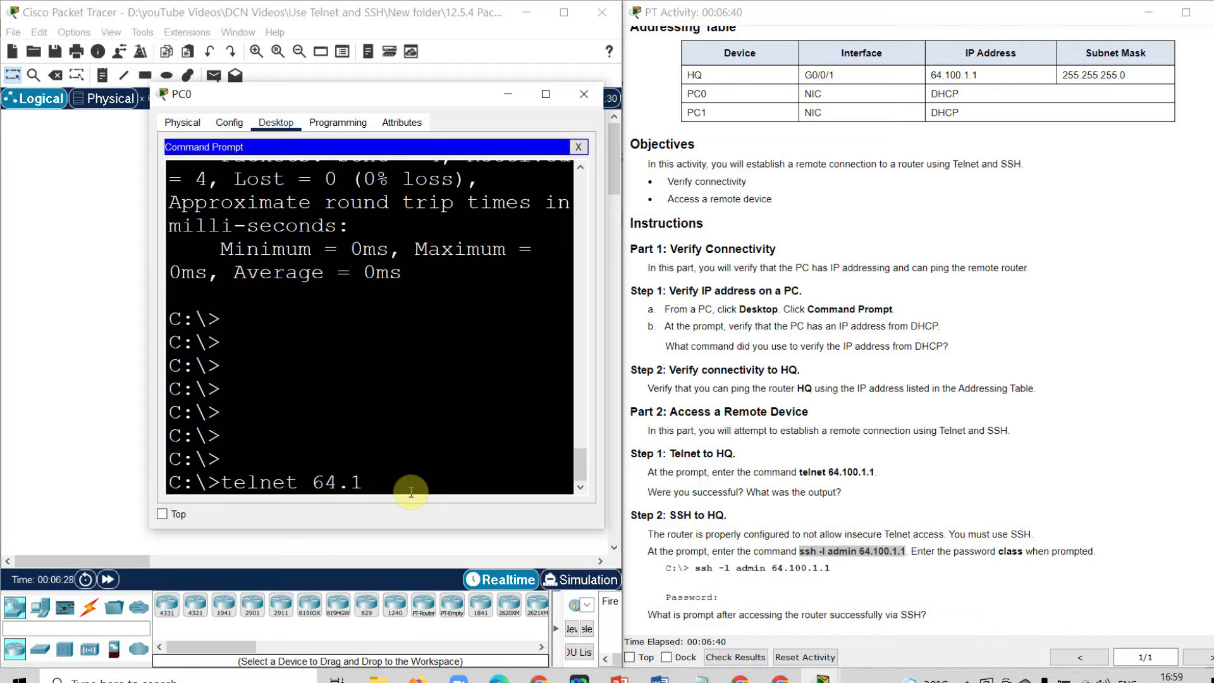
pyautogui.write('00.1.1')
pyautogui.press('Return')
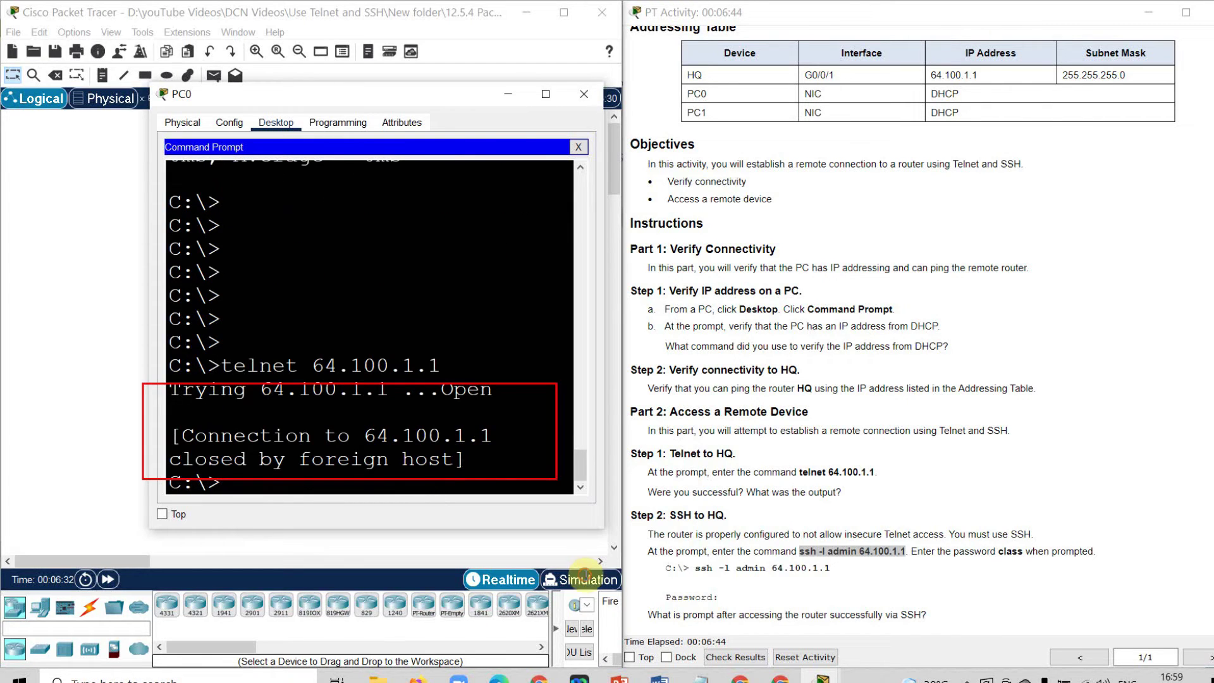
pyautogui.moveTo(170, 436); pyautogui.dragTo(466, 465)
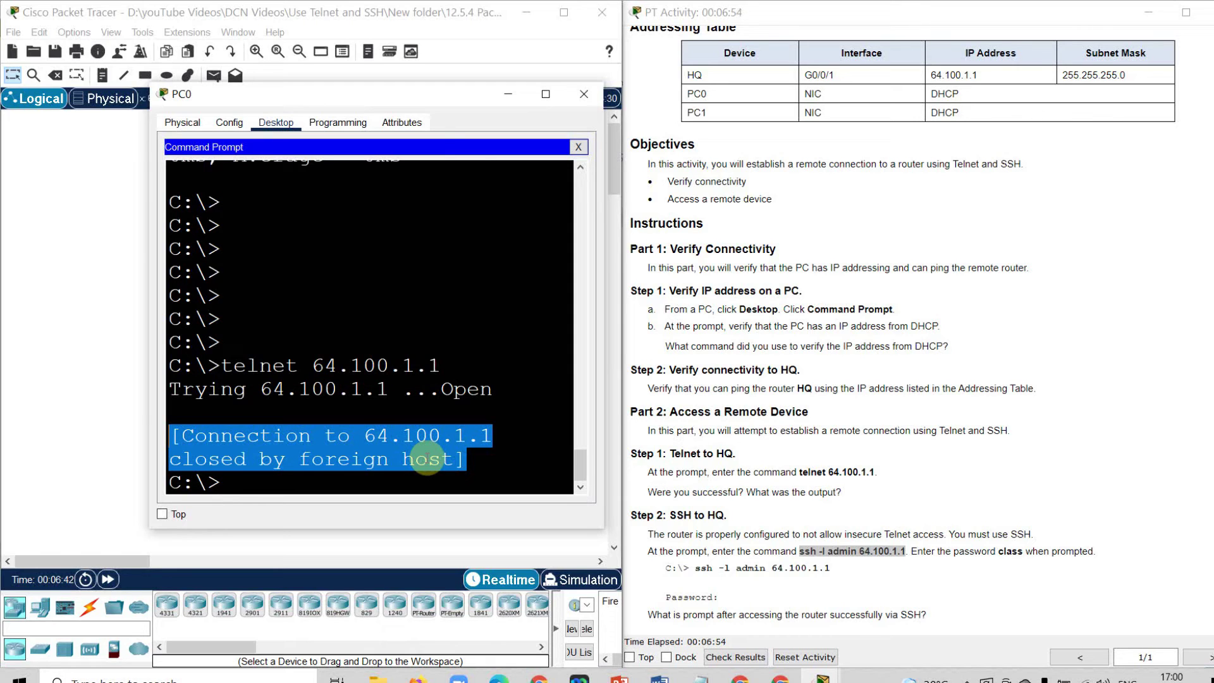
pyautogui.click(284, 476)
pyautogui.write('ssh')
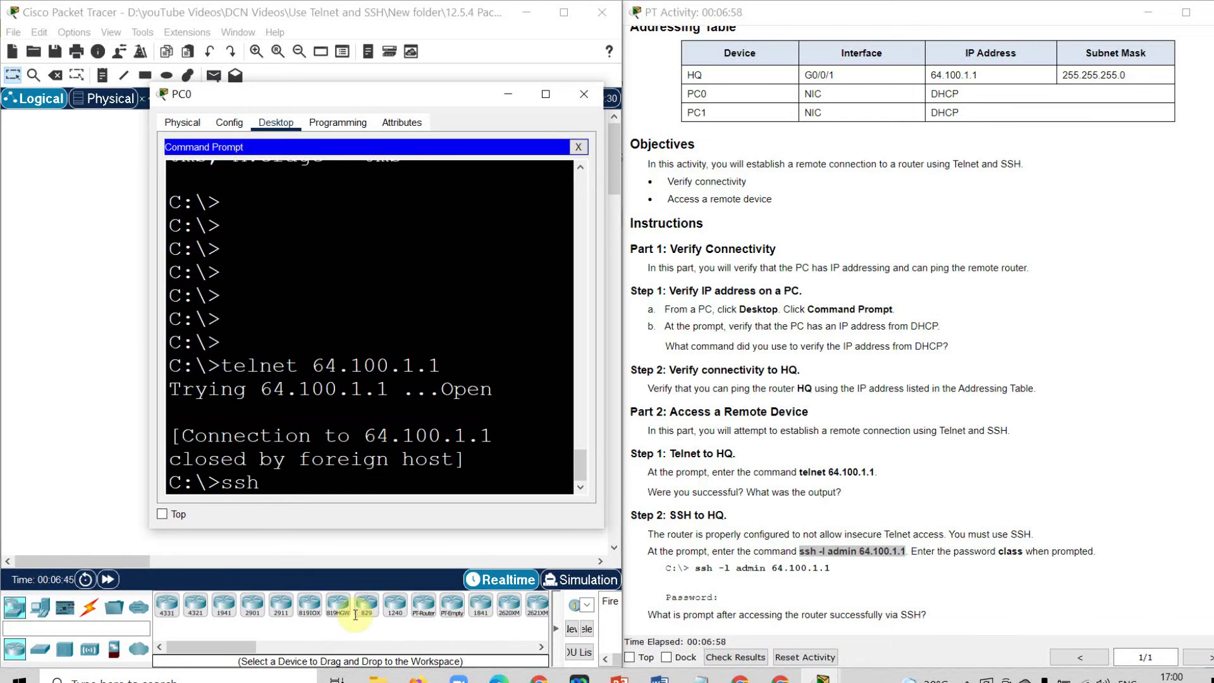
pyautogui.write(' -l admin 64')
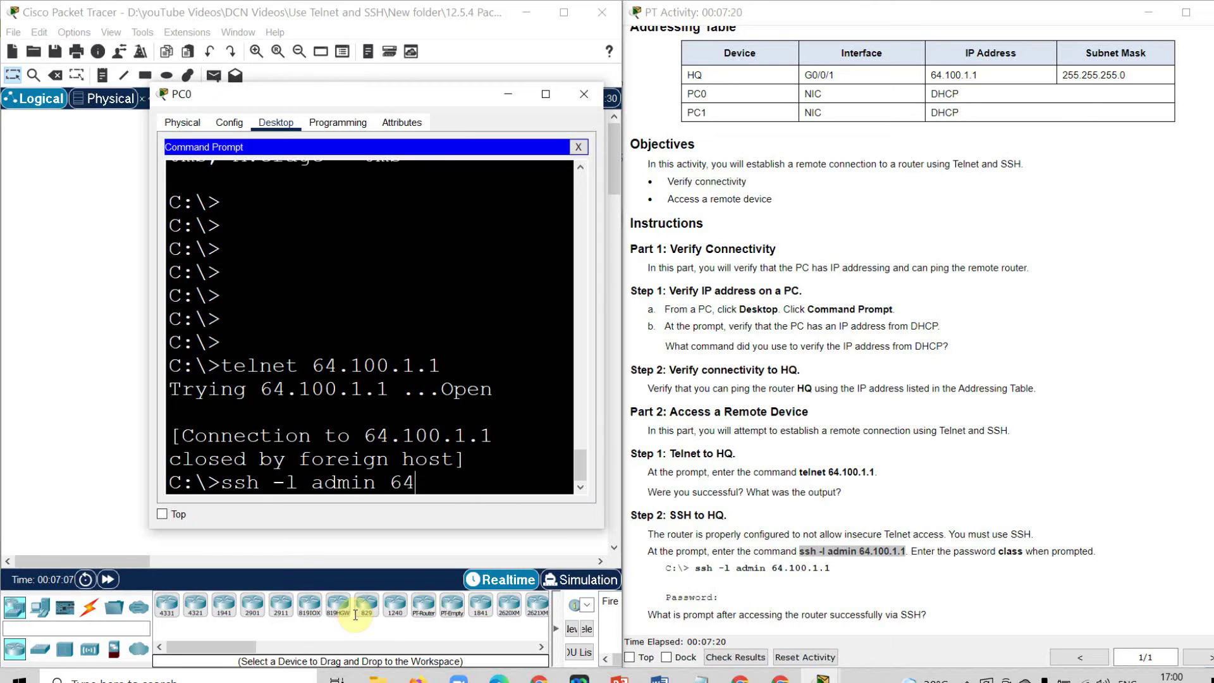
pyautogui.write('.100.1.1')
pyautogui.press('Return')
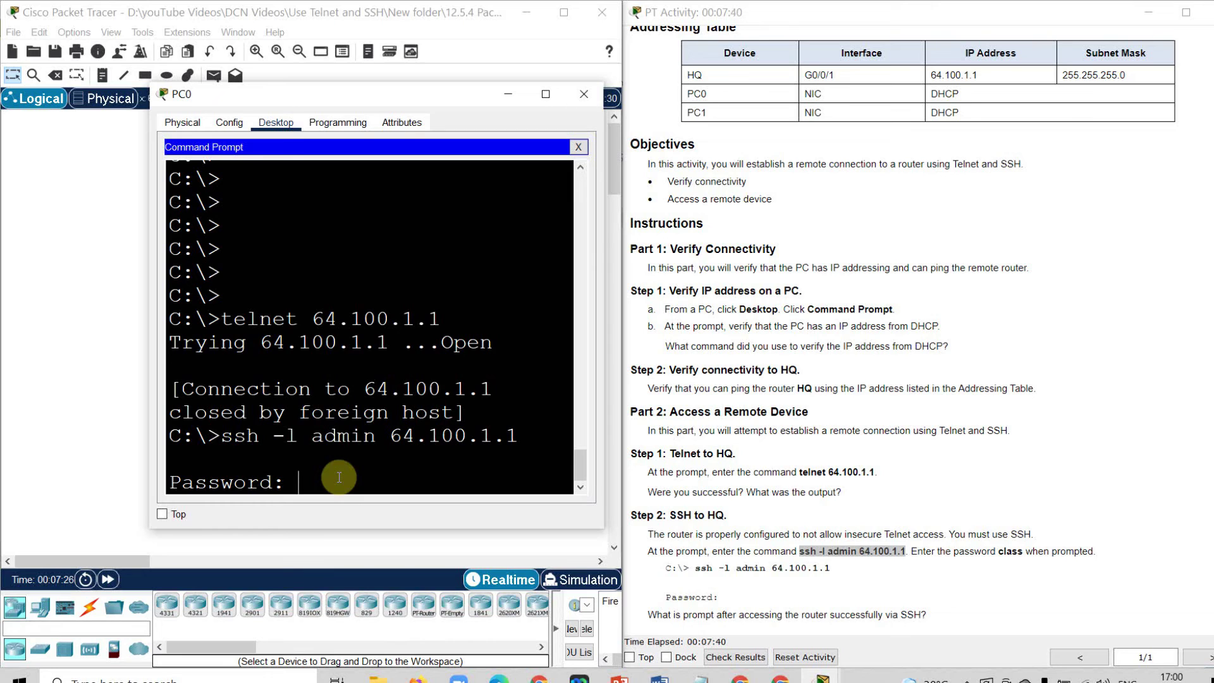
pyautogui.press('Return')
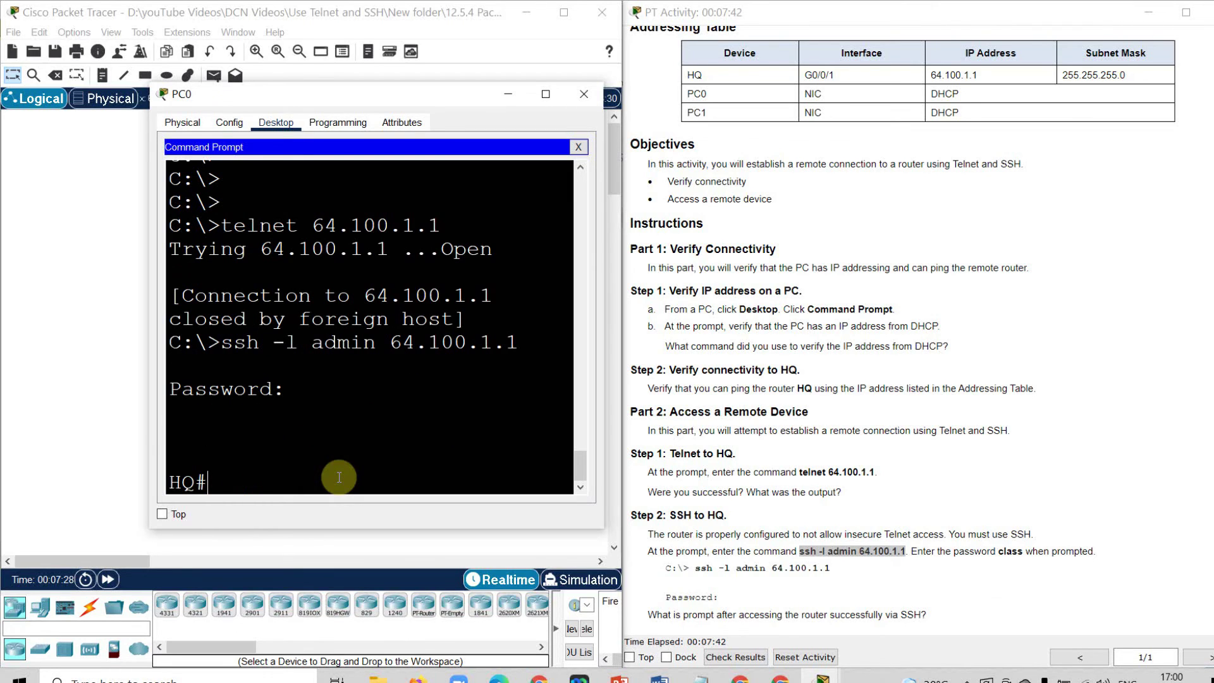
pyautogui.moveTo(338, 476); pyautogui.dragTo(135, 475)
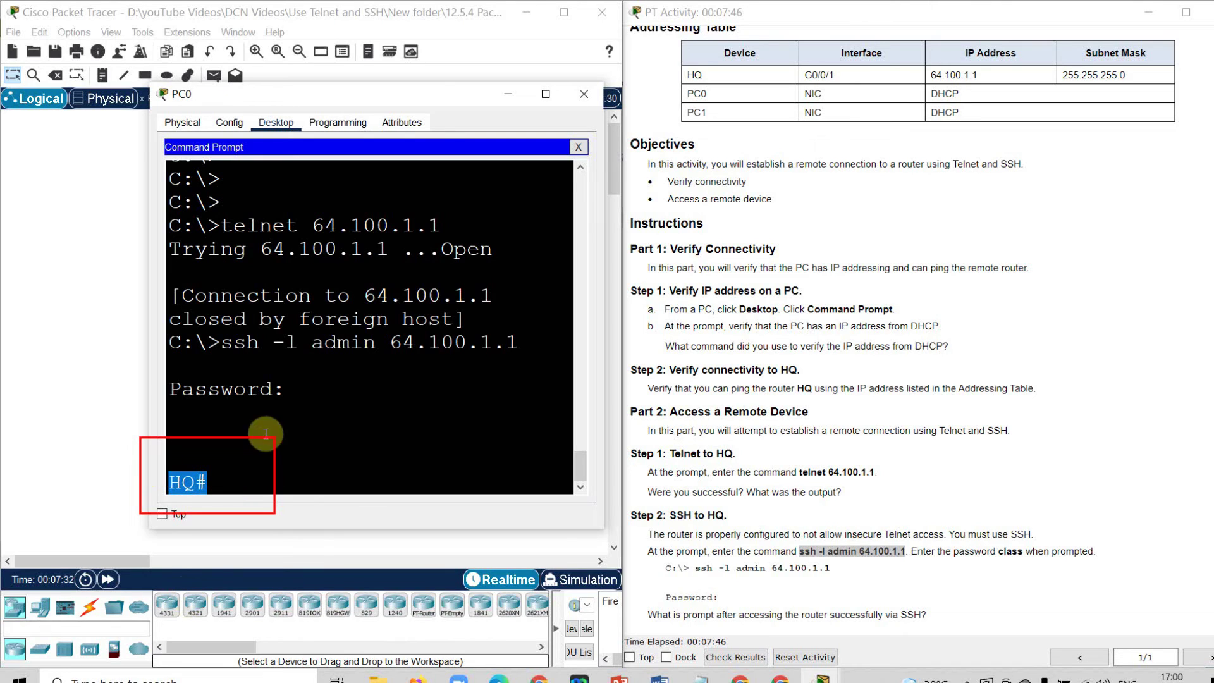
pyautogui.click(217, 482)
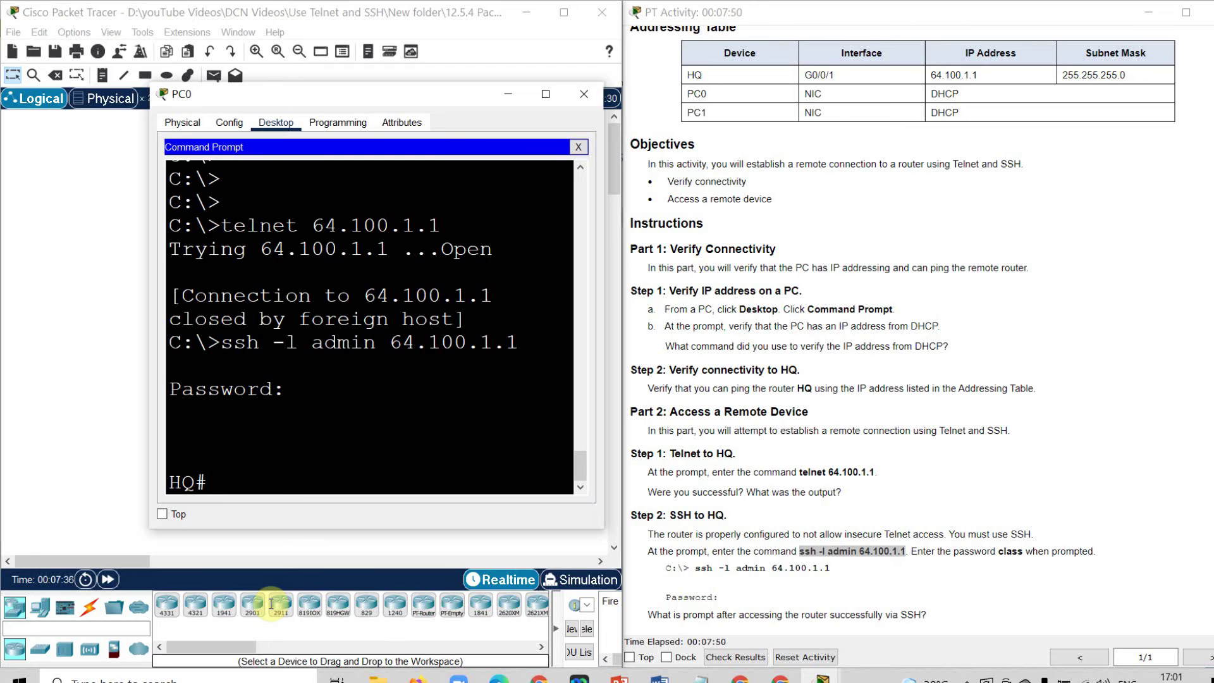
pyautogui.write('?')
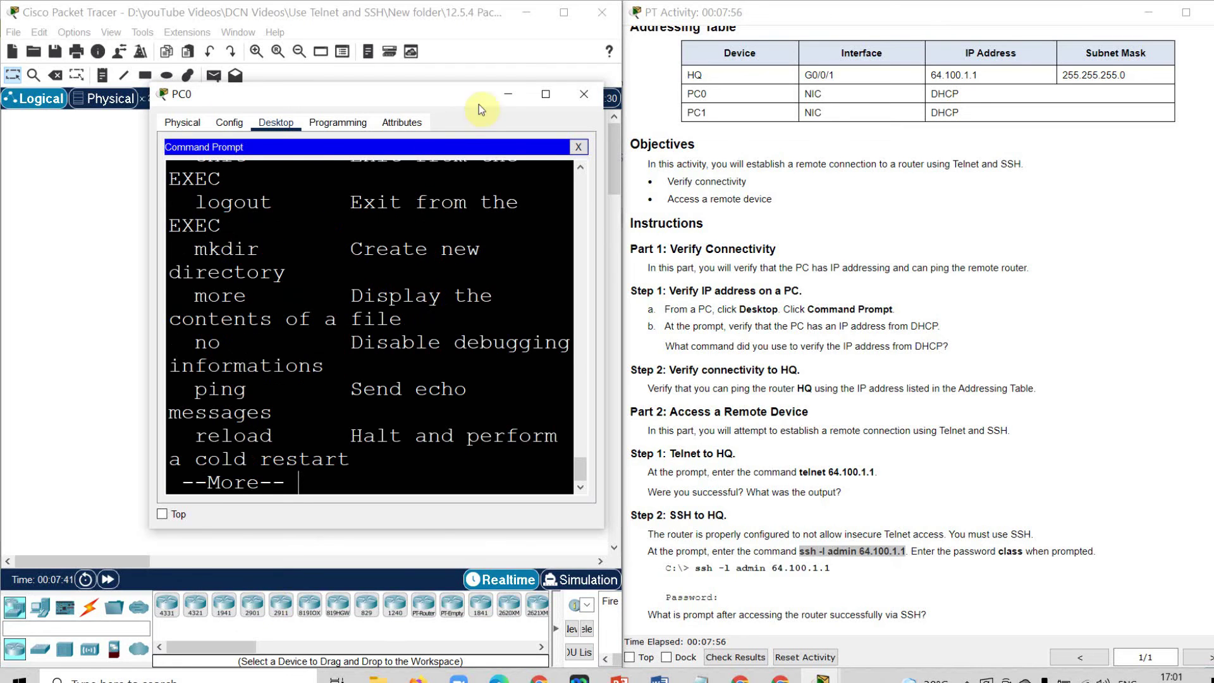
# Maximize PC0's window, page through the HQ# help list, then close the PC0 window.
pyautogui.click(545, 92)
pyautogui.press('Return')
pyautogui.press('Return')
pyautogui.press('Return')
pyautogui.press('Return')
pyautogui.press('Return')
pyautogui.press('Return')
pyautogui.press('Return')
pyautogui.press('Return')
pyautogui.press('Return')
pyautogui.press('Return')
pyautogui.press('Return')
pyautogui.press('Return')
pyautogui.press('Return')
pyautogui.press('Return')
pyautogui.press('Return')
pyautogui.press('Return')
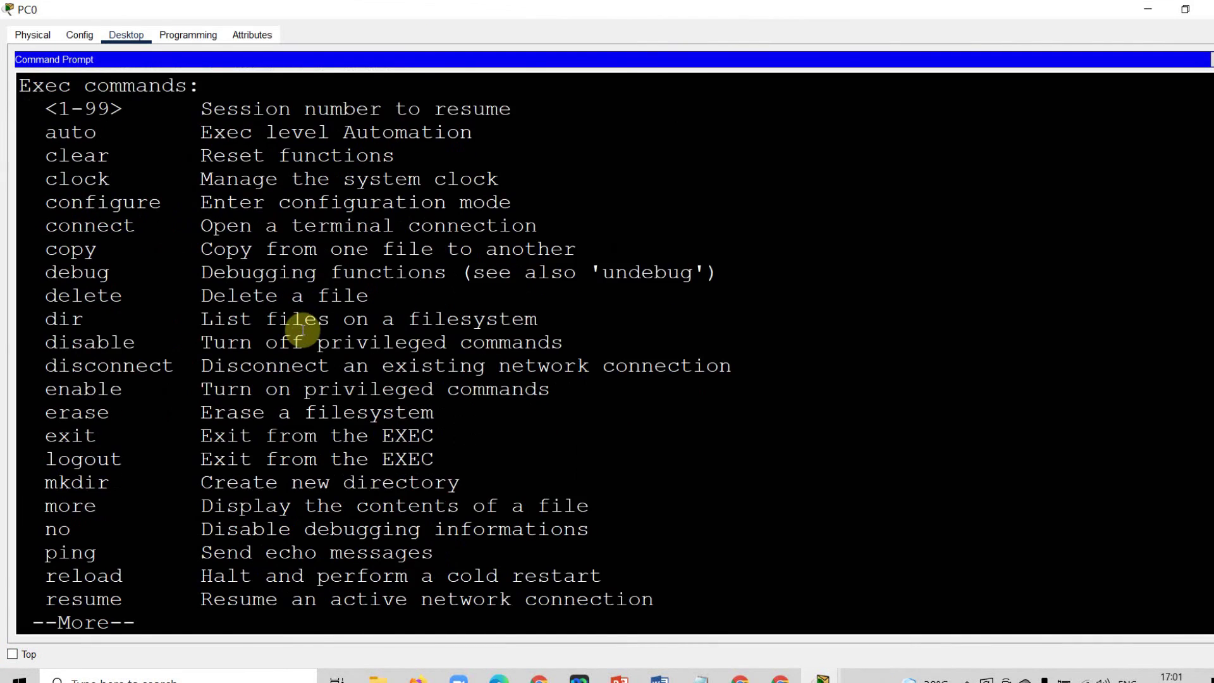
pyautogui.press('Return')
pyautogui.press('Return')
pyautogui.press('Return')
pyautogui.press('Return')
pyautogui.press('Return')
pyautogui.press('Return')
pyautogui.press('Return')
pyautogui.press('Return')
pyautogui.press('Return')
pyautogui.press('Return')
pyautogui.press('Return')
pyautogui.press('Return')
pyautogui.press('Return')
pyautogui.press('Return')
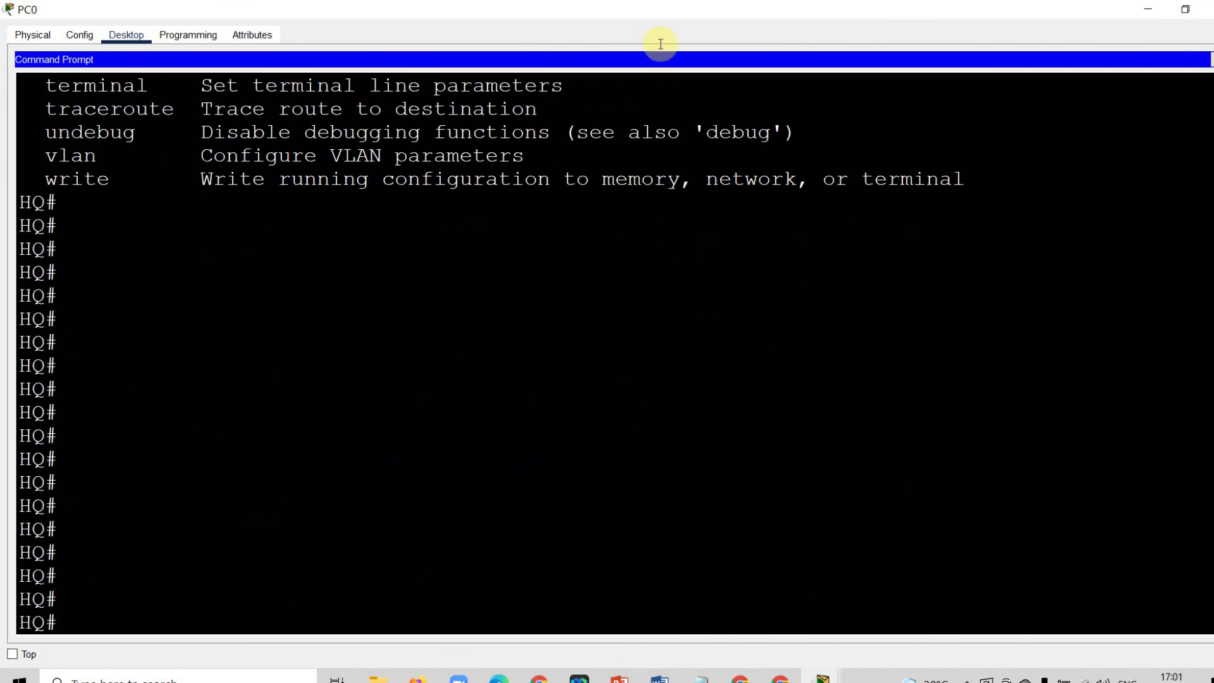
pyautogui.click(1206, 9)
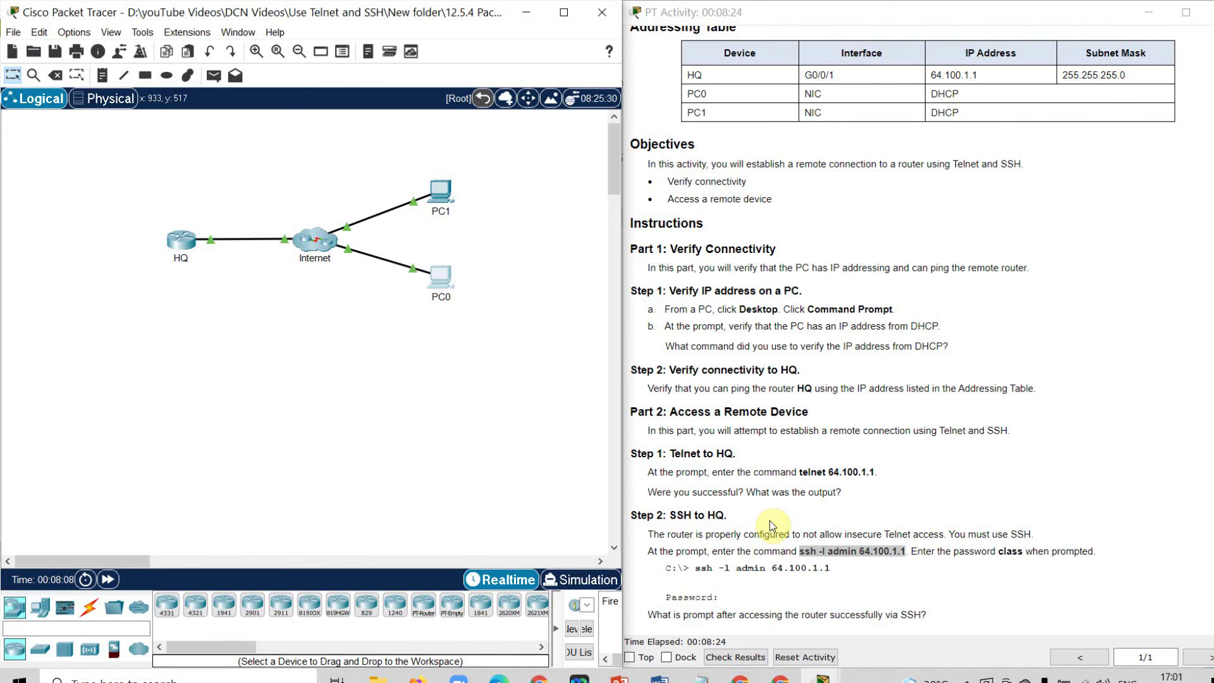
# Check Results for the 1/1 completion score, then view the Assessment Items and Connectivity Tests tabs.
pyautogui.click(748, 658)
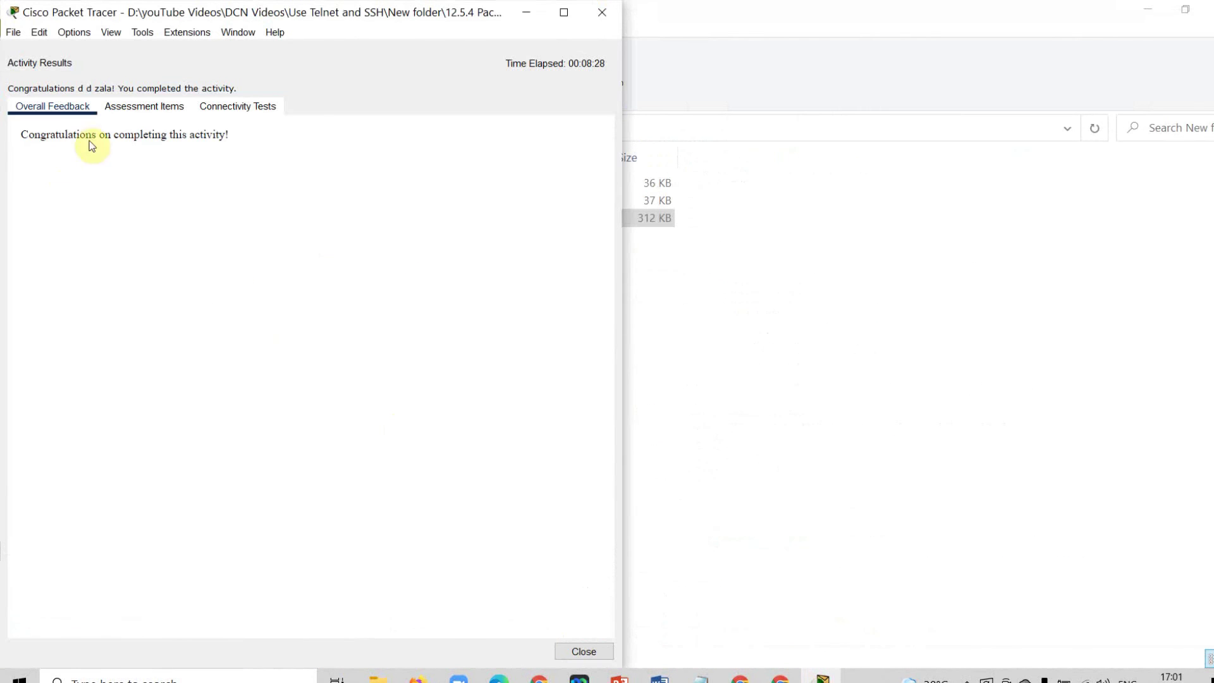
pyautogui.moveTo(21, 134); pyautogui.dragTo(246, 150)
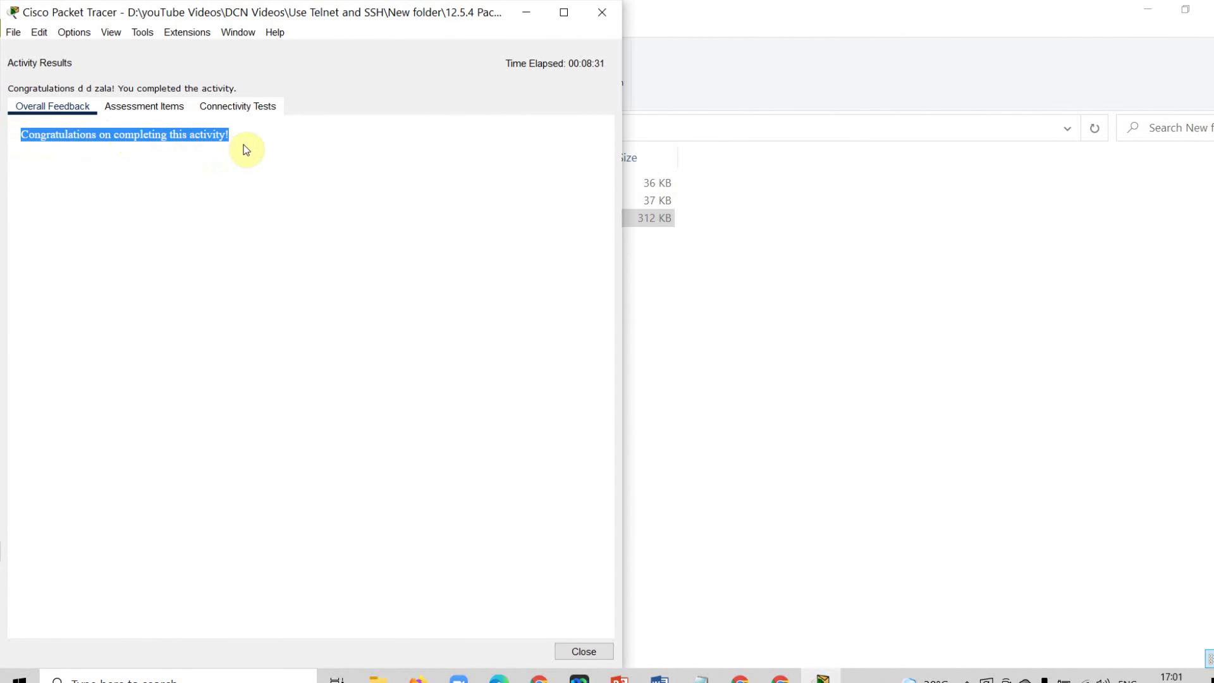
pyautogui.click(305, 185)
pyautogui.click(165, 107)
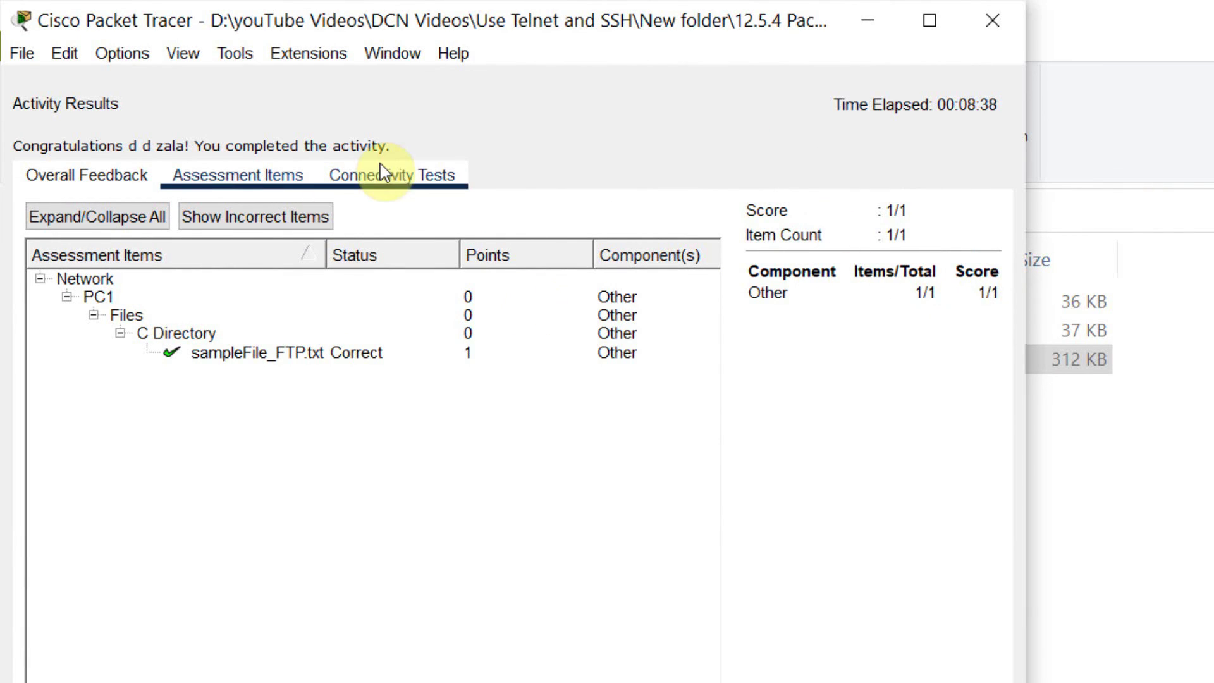
pyautogui.click(405, 175)
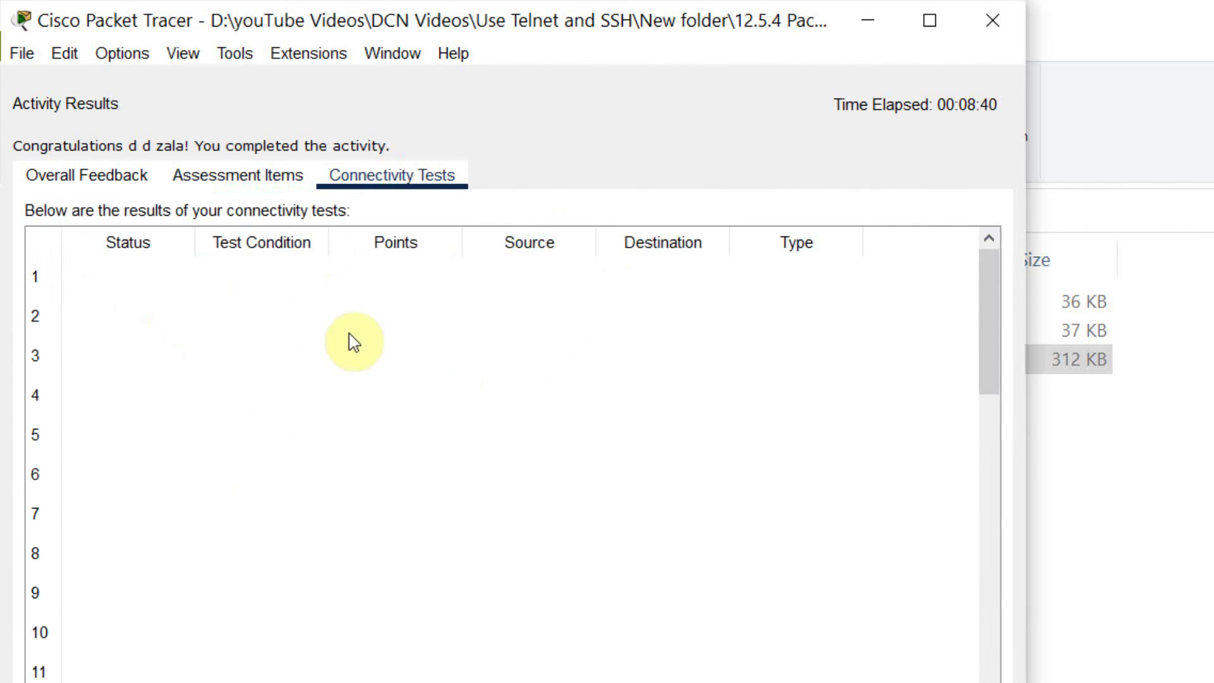